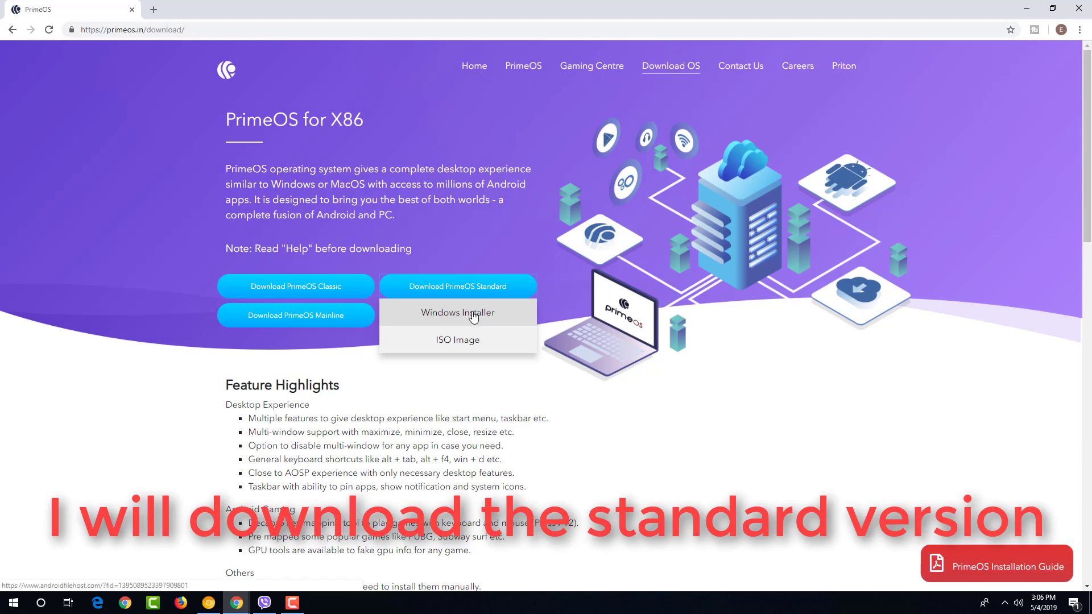
Download the PrimeOS Standard ISO image, primeos_standard_0.4.5.iso, from the primary download mirror
left_click(453, 344)
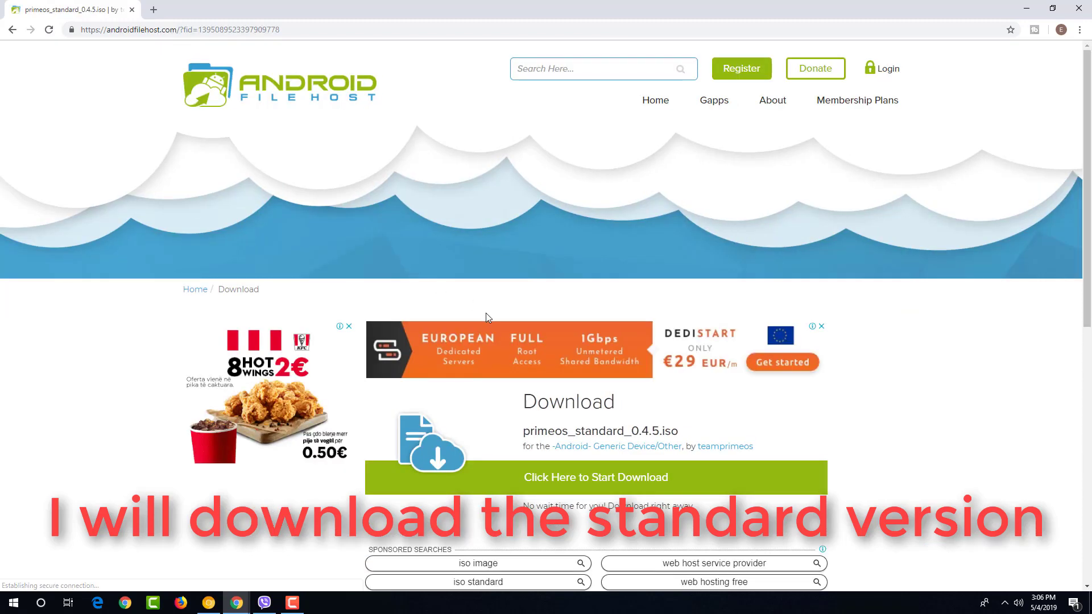
scroll(487, 317, "down", 3)
left_click(626, 309)
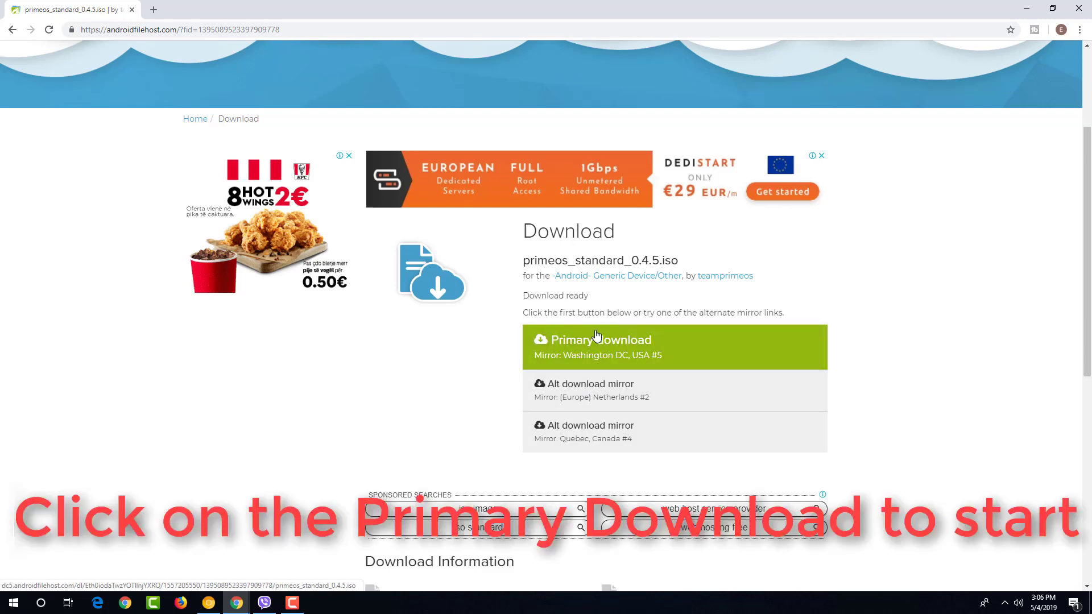
left_click(598, 347)
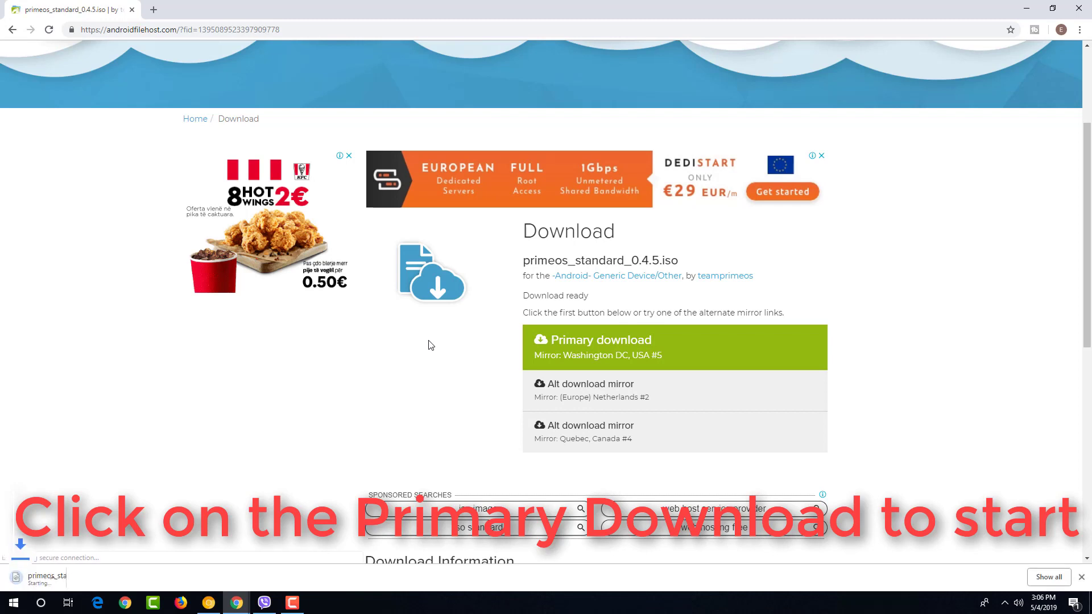
scroll(117, 489, "down", 5)
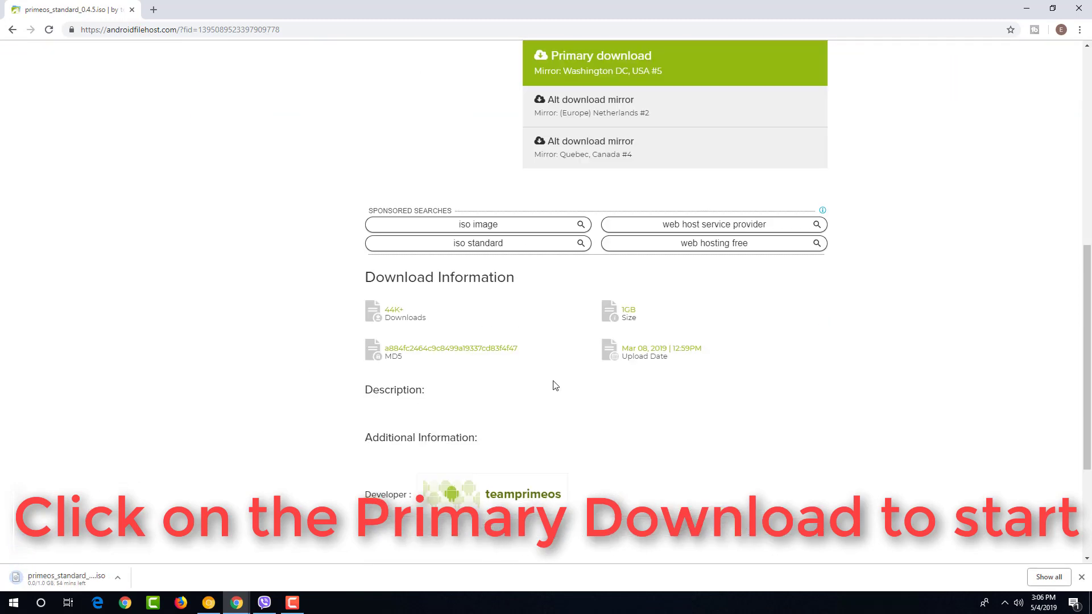
left_click_drag(705, 352, 625, 350)
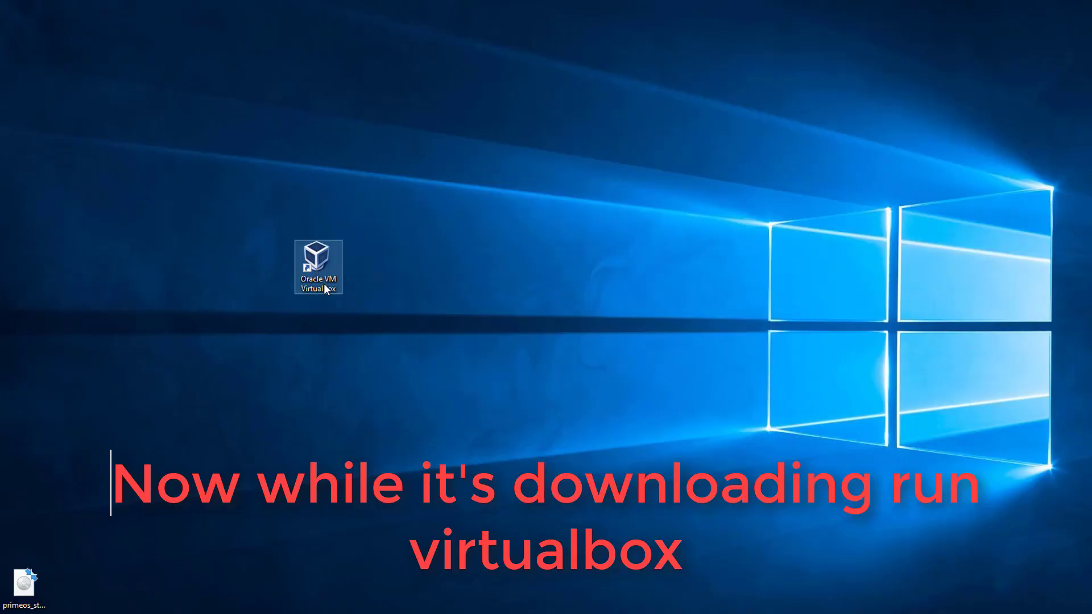
Launch Oracle VM VirtualBox from the desktop and start a new virtual machine named Prime OS 2019
double_click(324, 283)
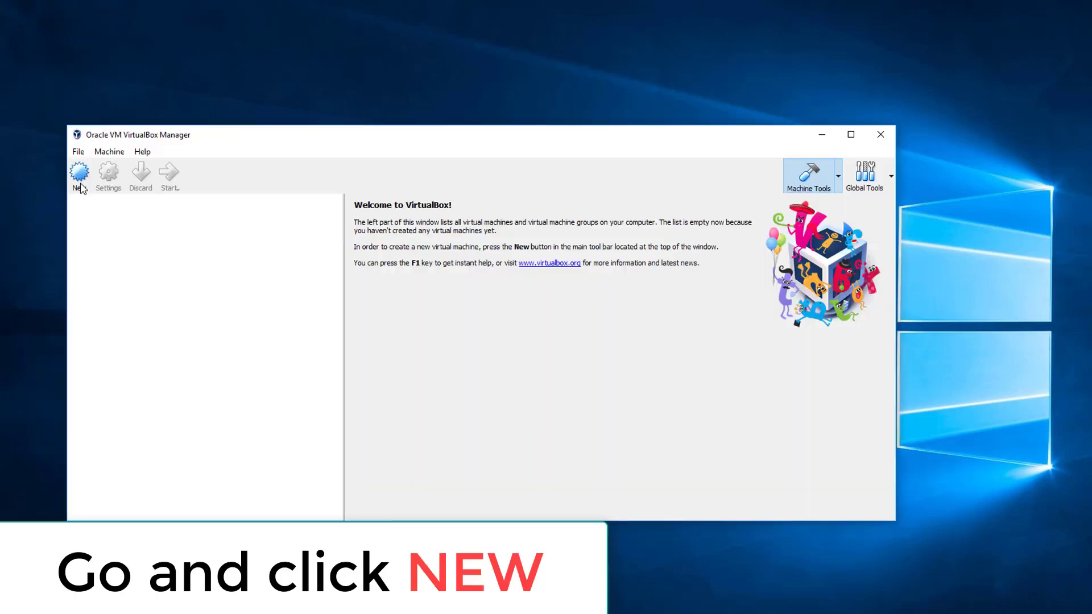
left_click(79, 172)
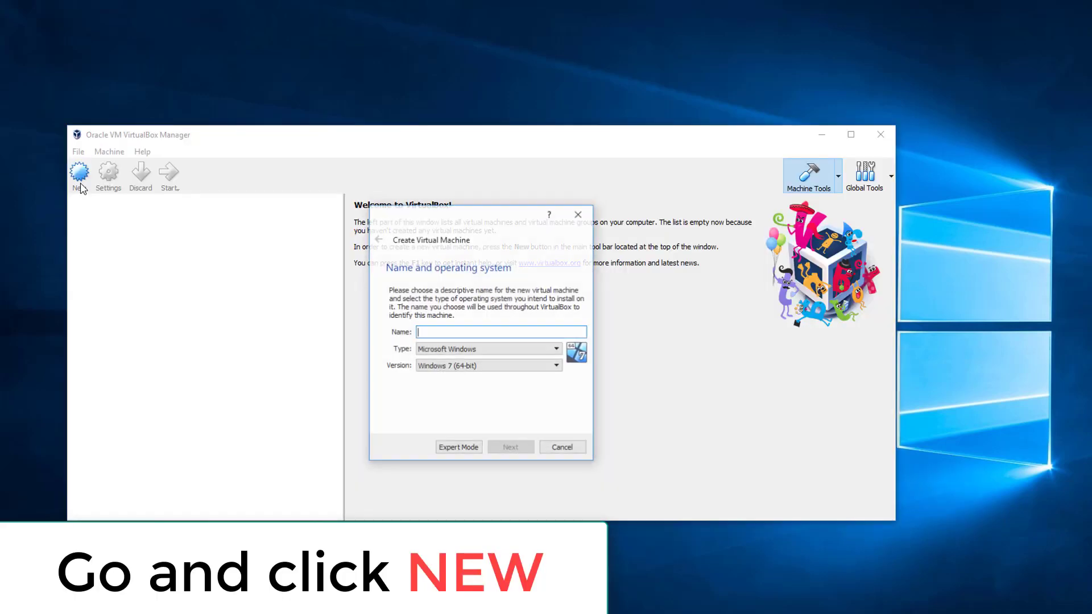
type("Pr")
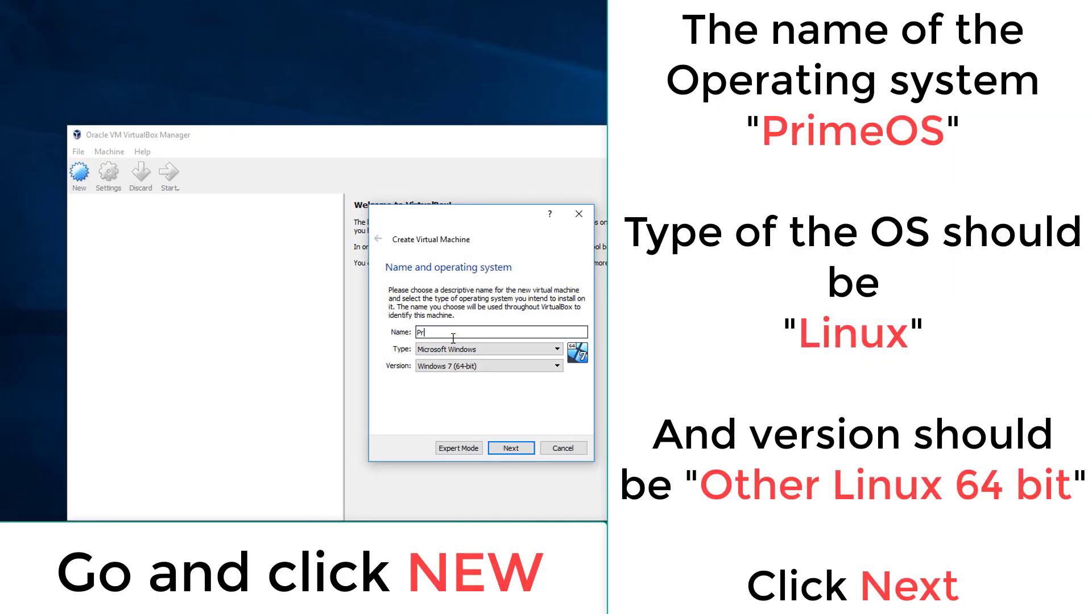
type("ime OS 2019")
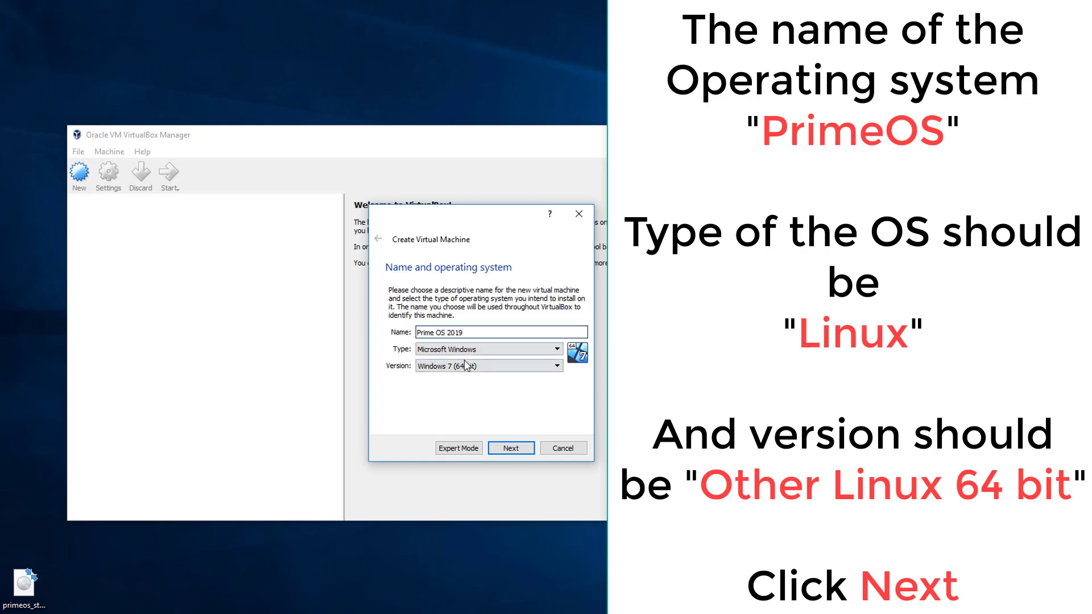
Set the new machine's type to Linux and its version to Other Linux (64-bit), and continue to memory size
left_click(464, 349)
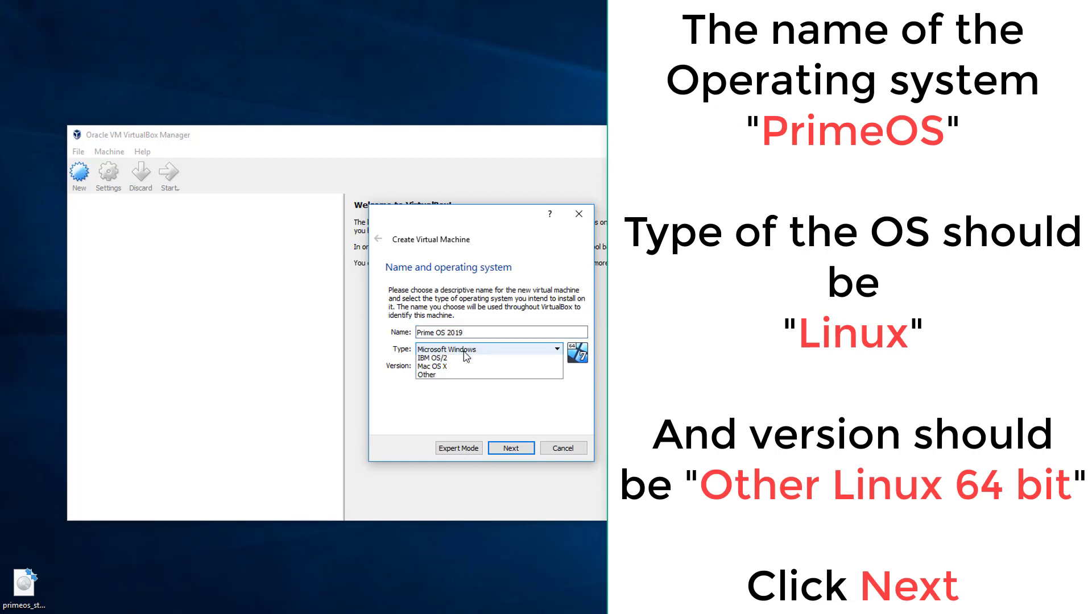
left_click(432, 369)
left_click(455, 366)
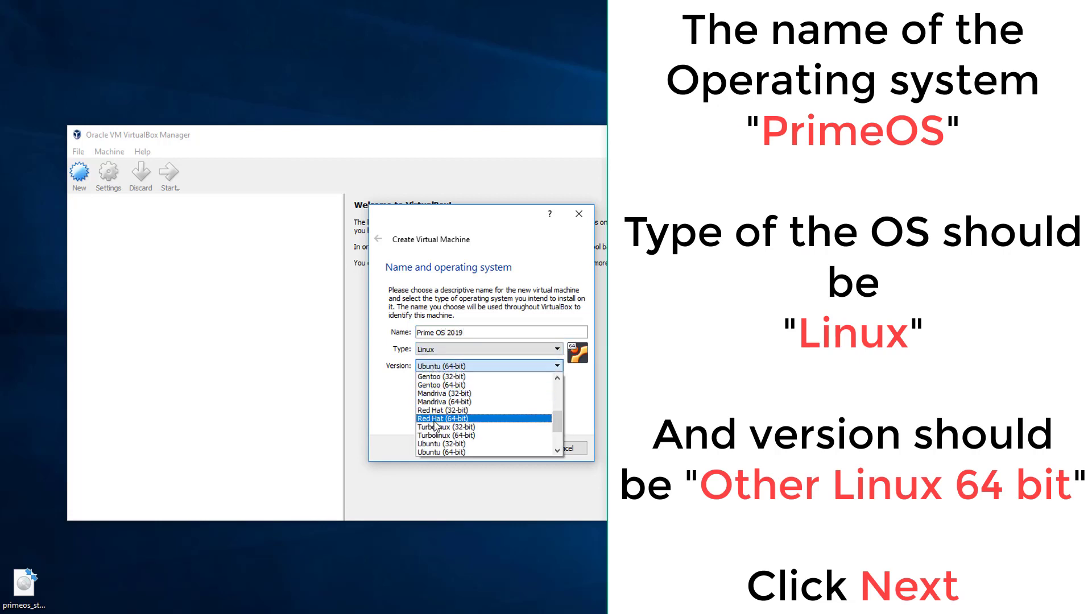
scroll(476, 421, "down", 3)
left_click(475, 450)
left_click(510, 449)
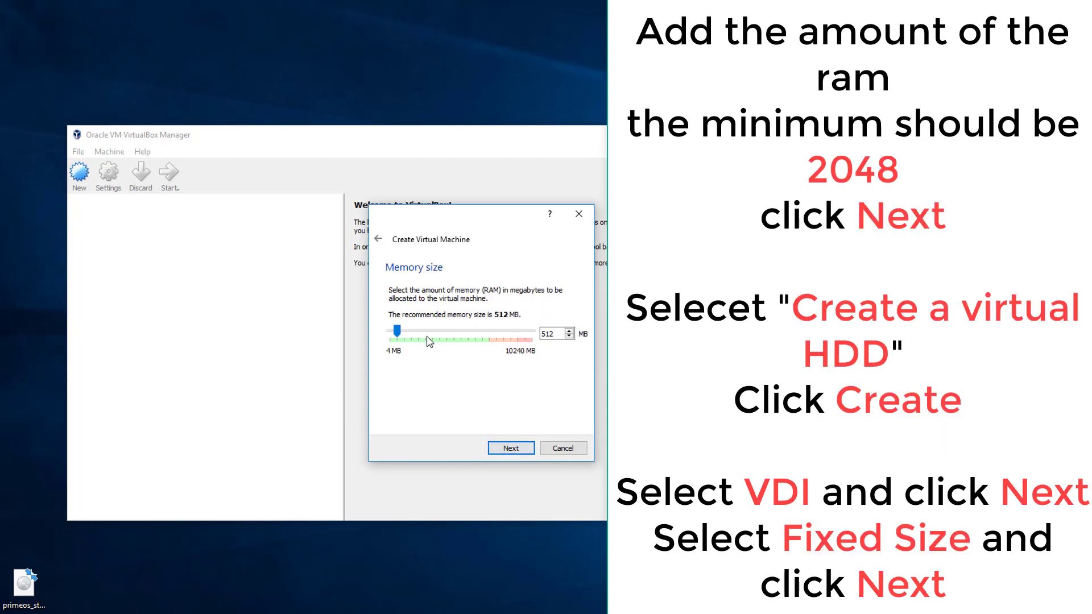
Allocate 4096 MB of memory to the machine and choose to create a new fixed-size VDI hard disk
left_click_drag(398, 333, 449, 335)
left_click(512, 449)
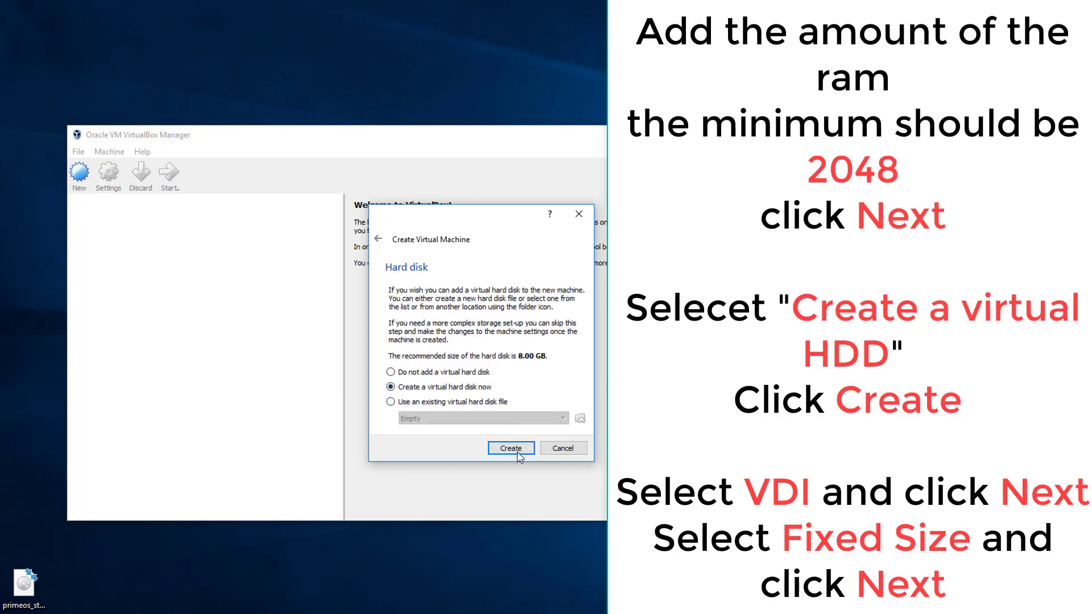
left_click(517, 452)
left_click(535, 466)
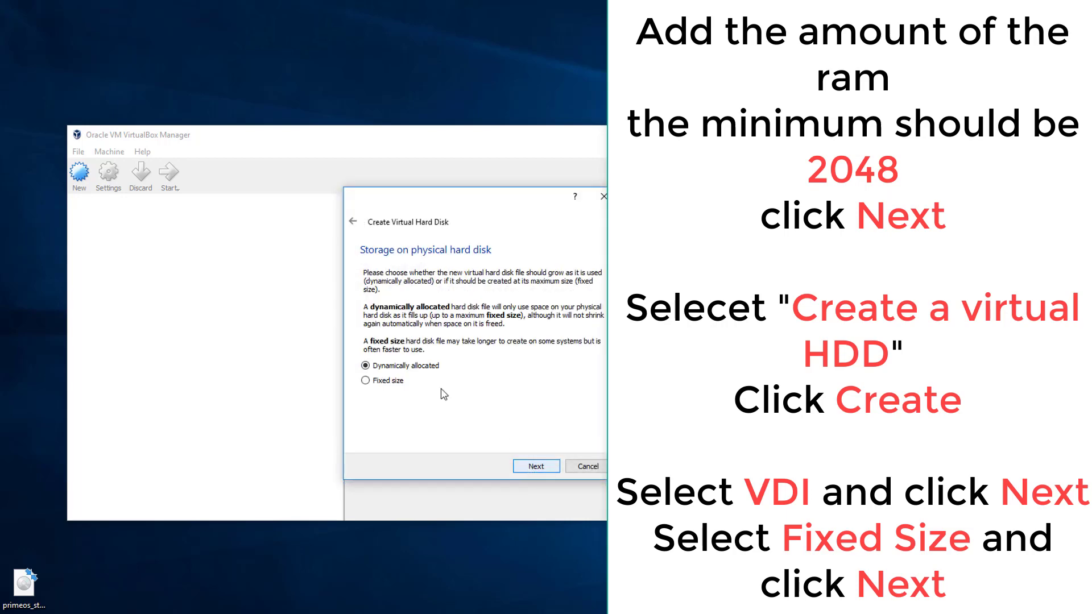
left_click(388, 382)
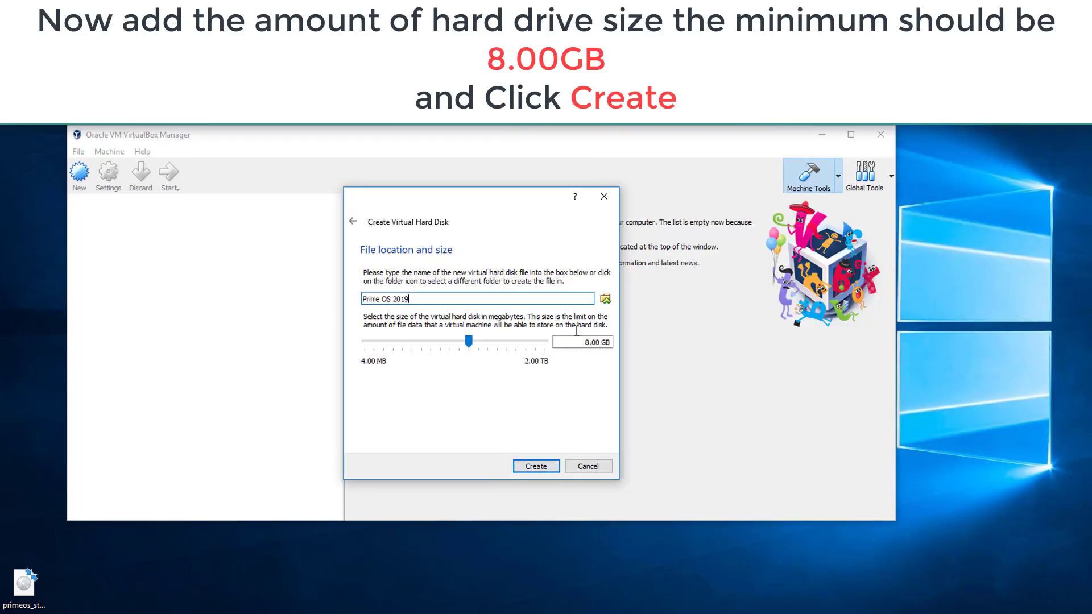
Set the location of the Prime OS 2019 virtual disk file to the HDD 2 (Z:) drive
left_click(605, 299)
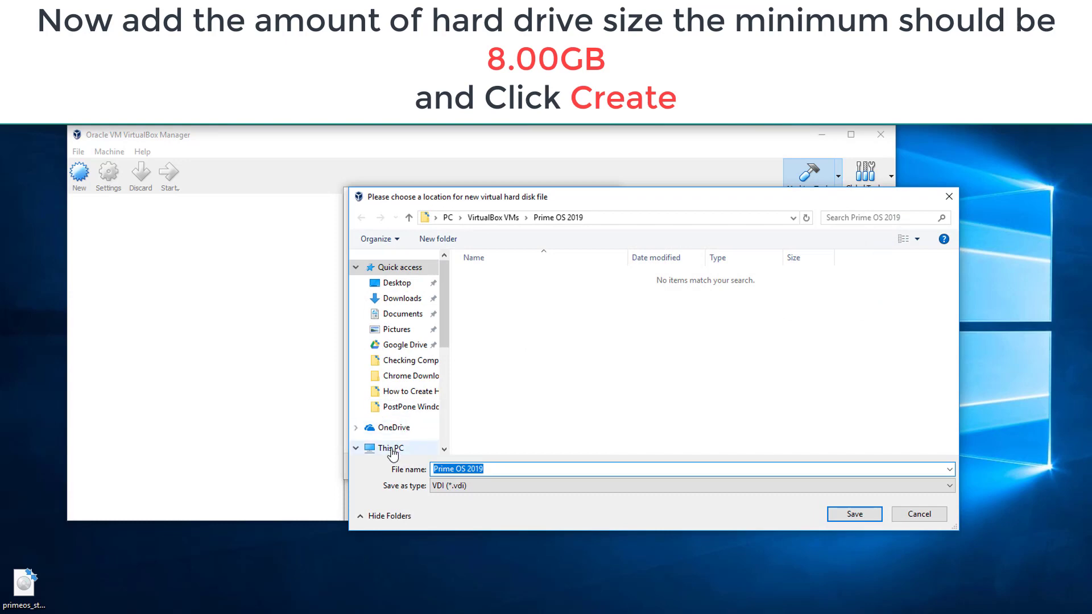
left_click(387, 449)
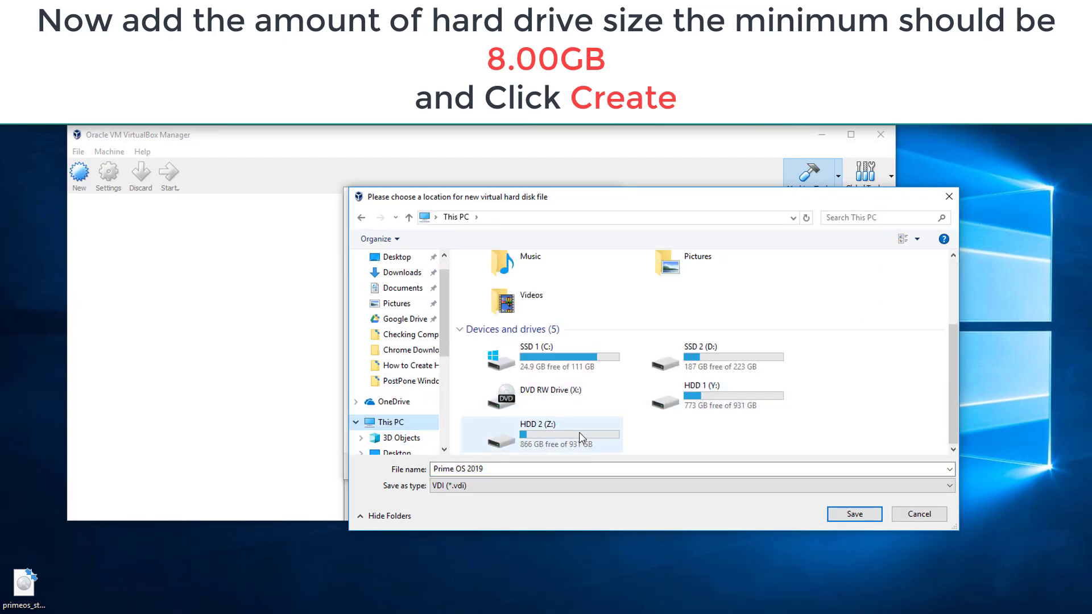
double_click(544, 436)
left_click(842, 514)
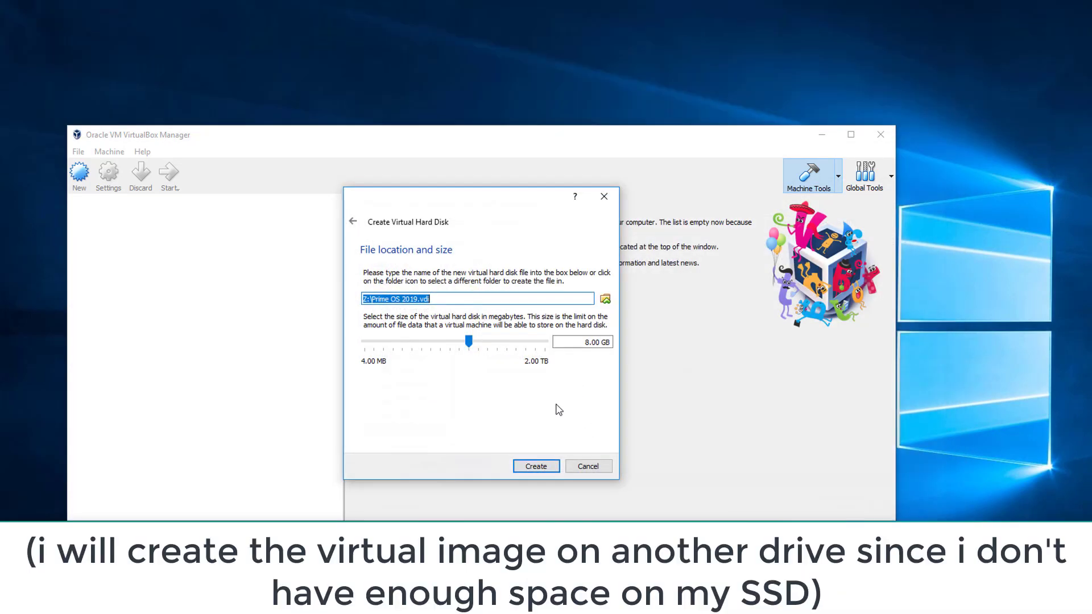
Set the virtual hard disk's size to 16 GB and create it
left_click(588, 343)
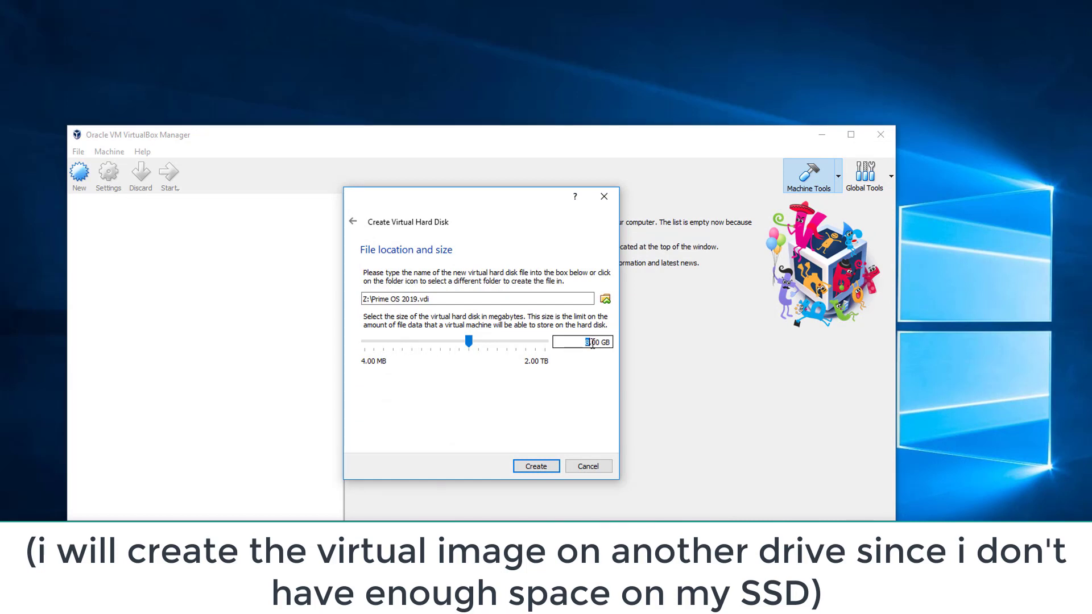
type("16")
left_click(533, 467)
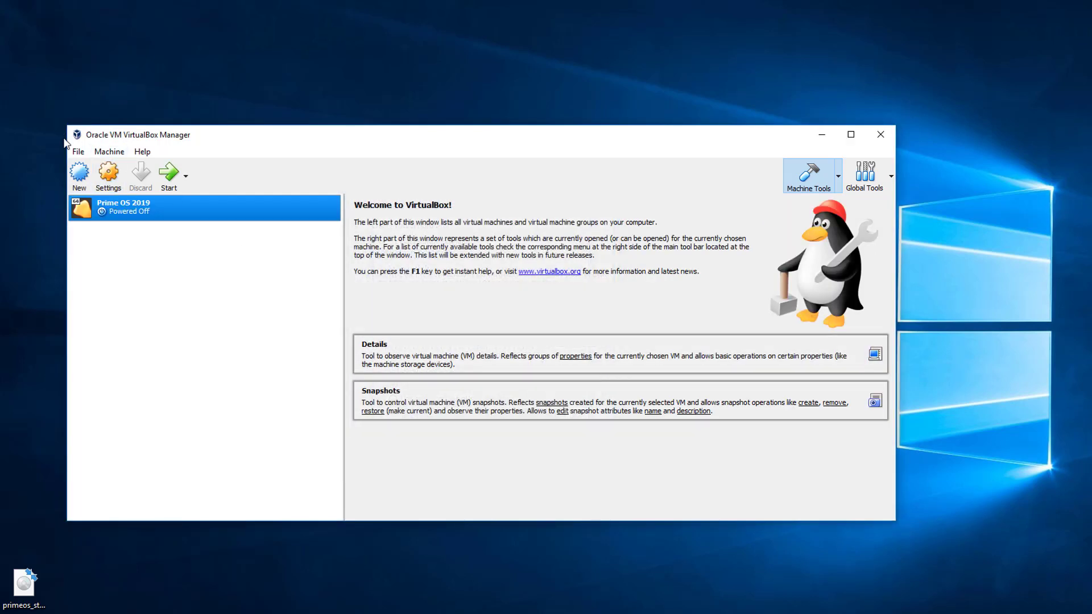
Open the Prime OS 2019 machine's settings and review its general options, including advanced, description and disk encryption
left_click(108, 174)
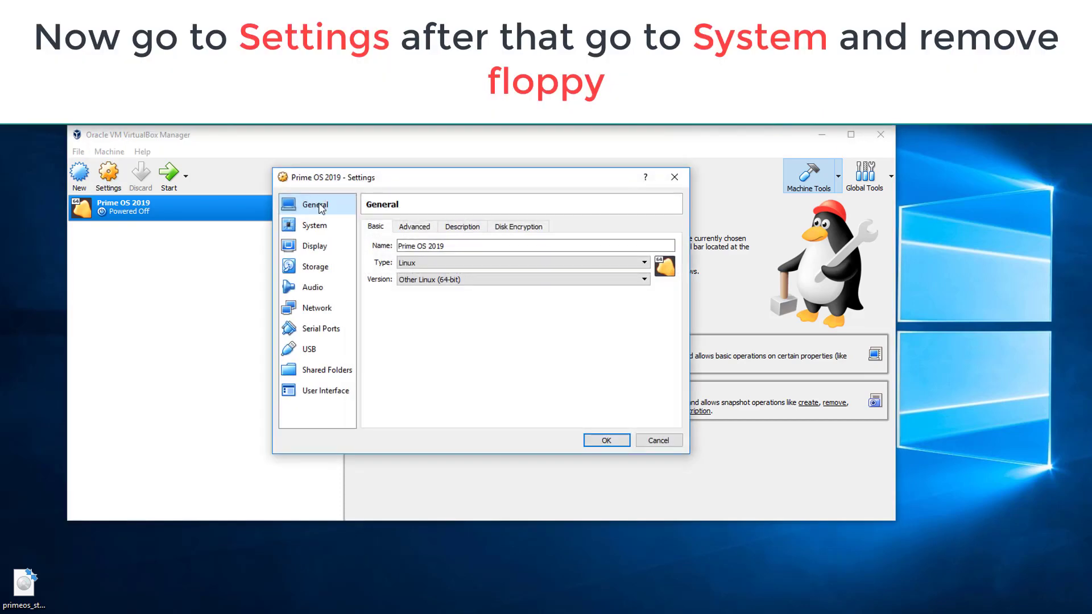
left_click(414, 228)
left_click(462, 227)
left_click(518, 227)
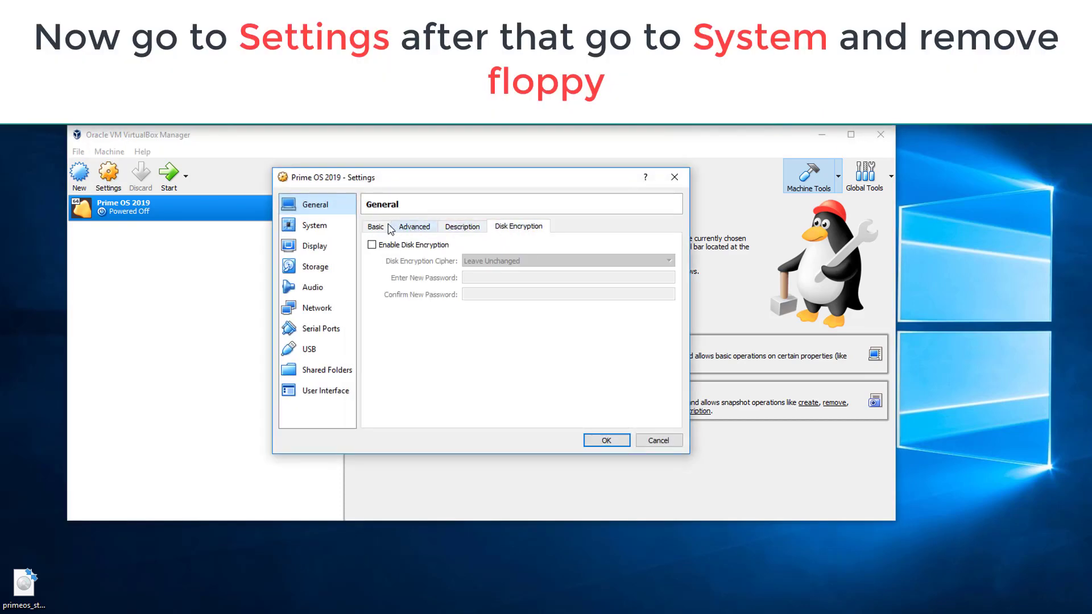
left_click(376, 227)
In the system settings, disable Floppy and place it below Hard Disk in the boot order, and raise the processor count
left_click(315, 226)
left_click(442, 276)
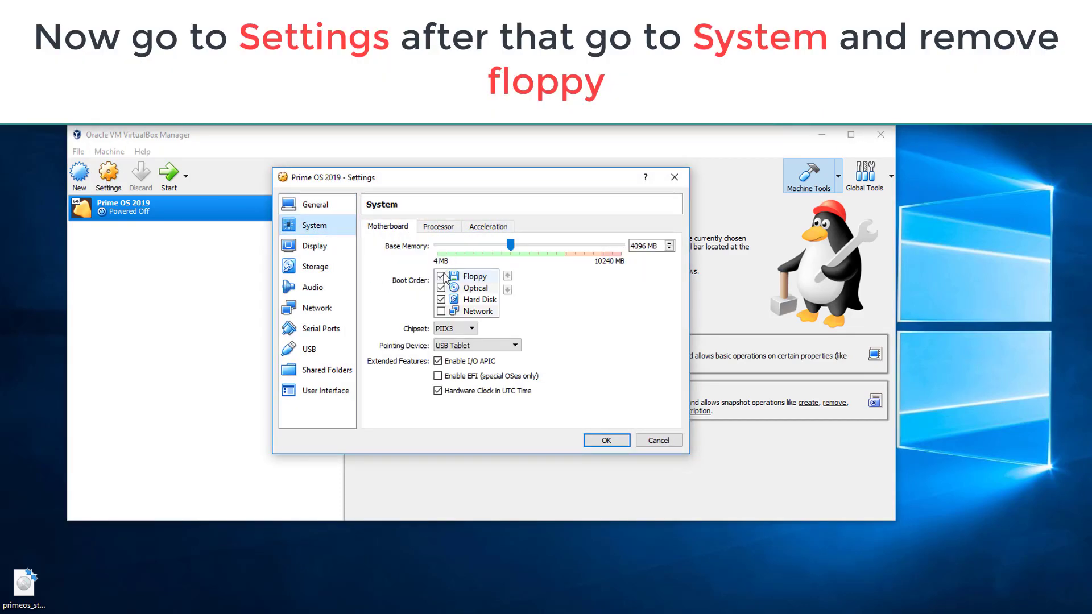
left_click_drag(449, 268, 455, 305)
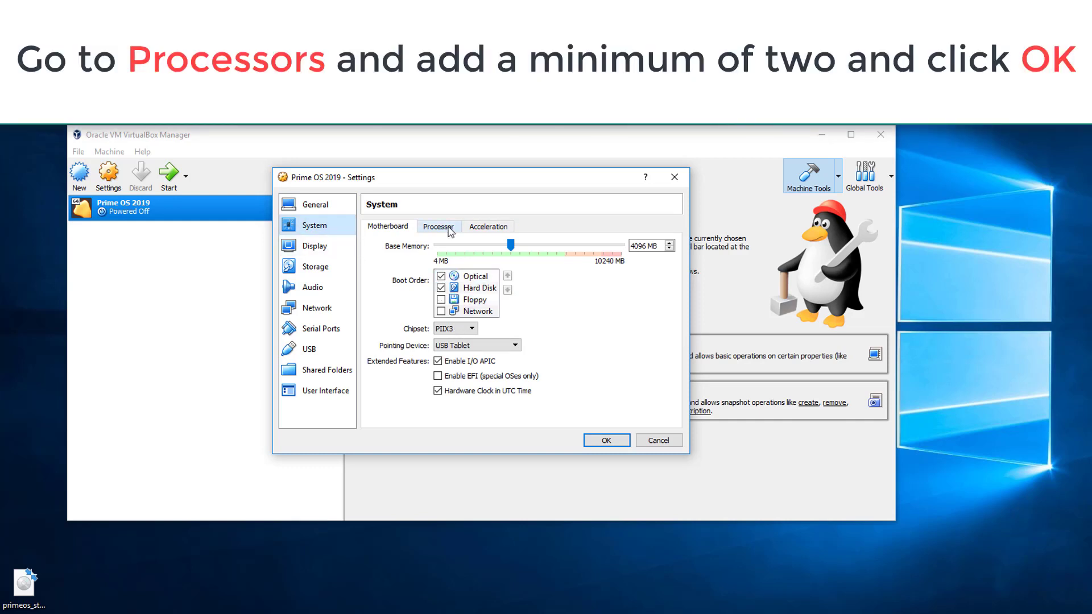
left_click(438, 227)
left_click_drag(439, 249, 525, 254)
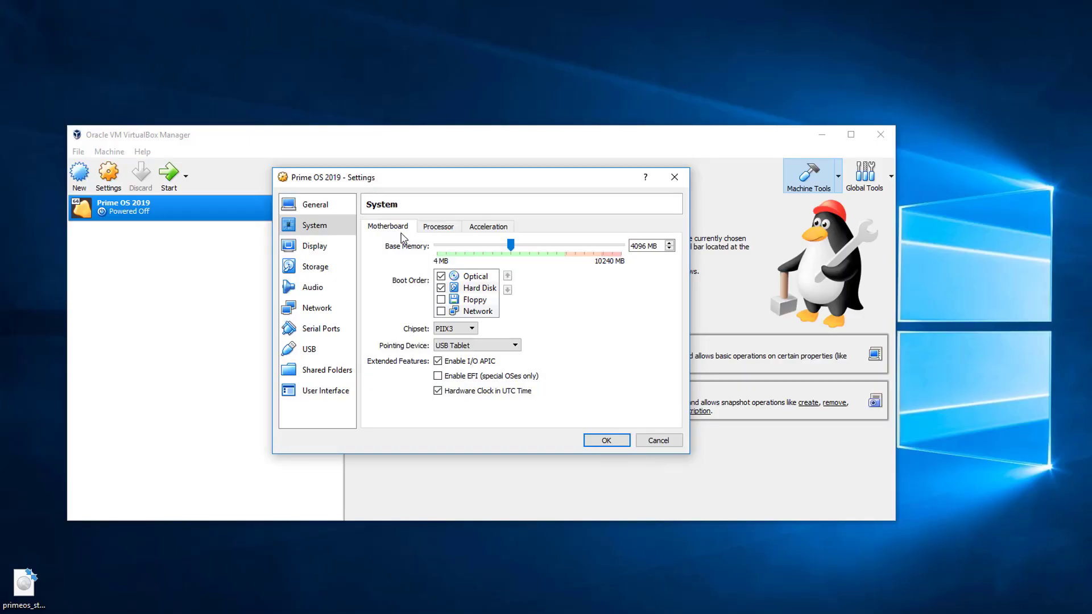
Set the machine's video memory to 128 MB and enable 3D acceleration in the display settings
left_click(342, 249)
left_click_drag(576, 251, 629, 250)
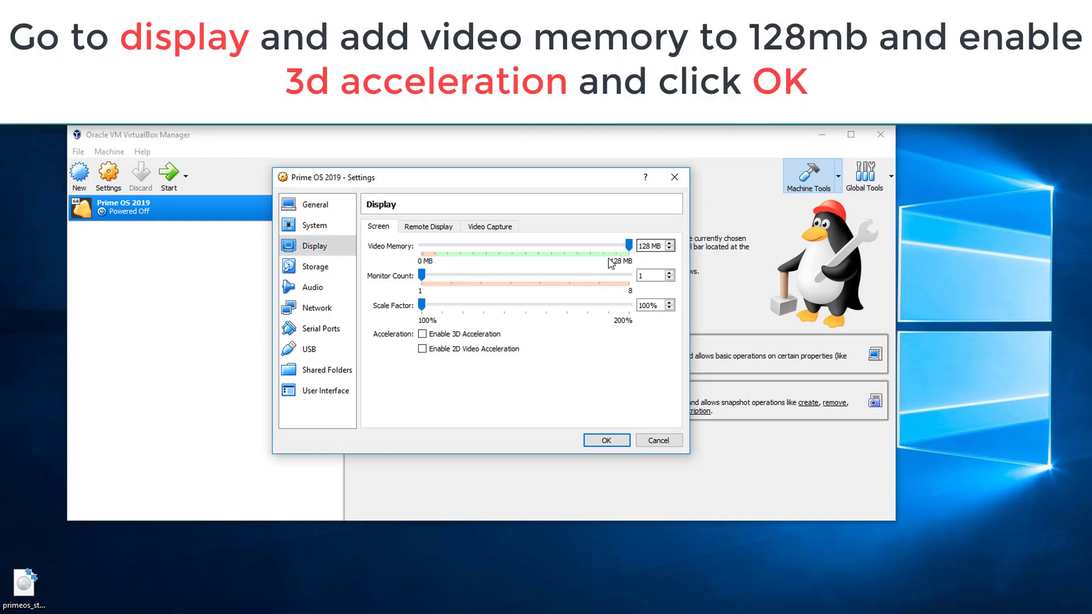
left_click(423, 334)
Remove the empty optical drive from the machine's IDE storage controller
left_click(316, 266)
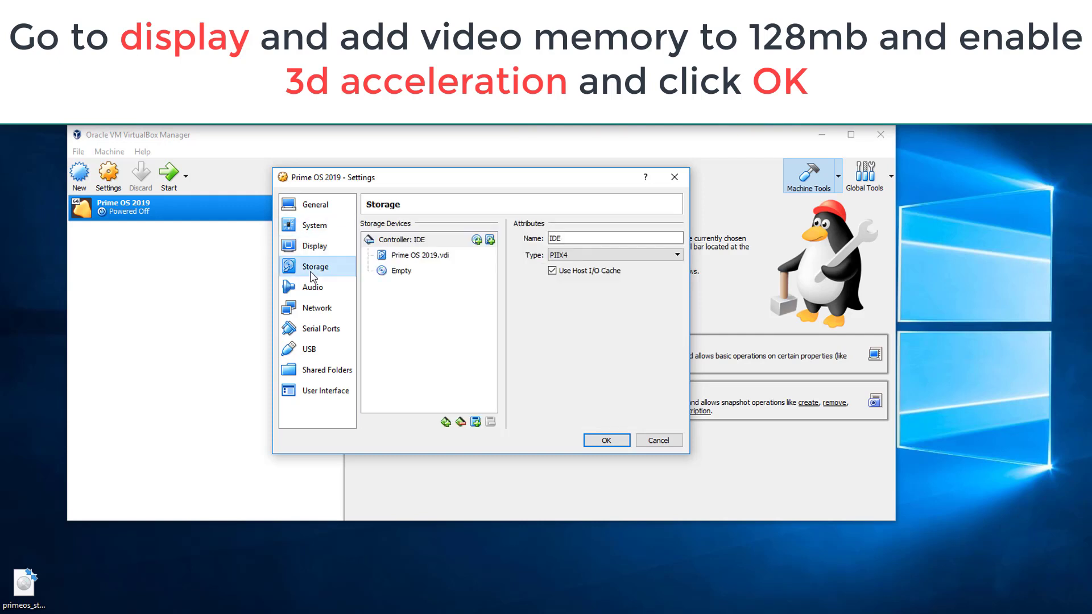
left_click(407, 271)
right_click(403, 271)
left_click(416, 279)
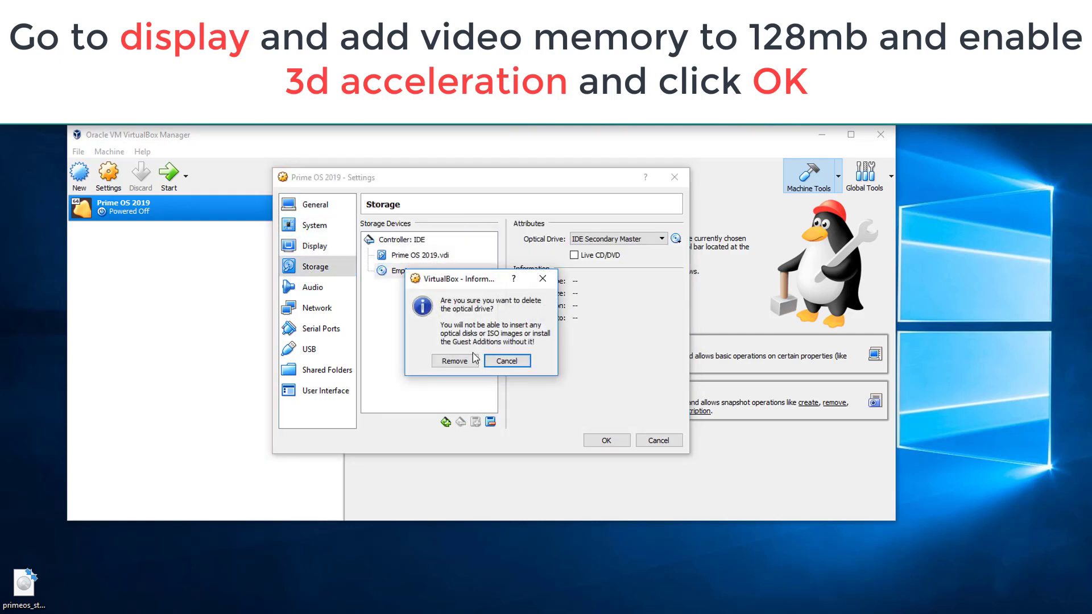
left_click(456, 363)
Add an optical drive to the IDE controller with the primeos_standard_0.4.5 image from the desktop
left_click(449, 241)
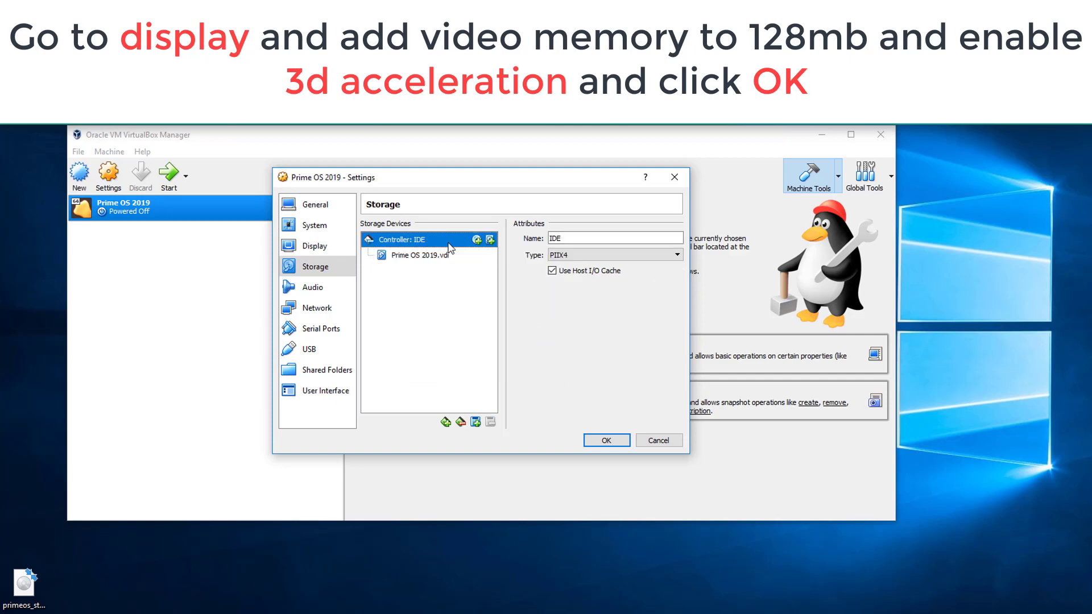
left_click(476, 241)
left_click(484, 364)
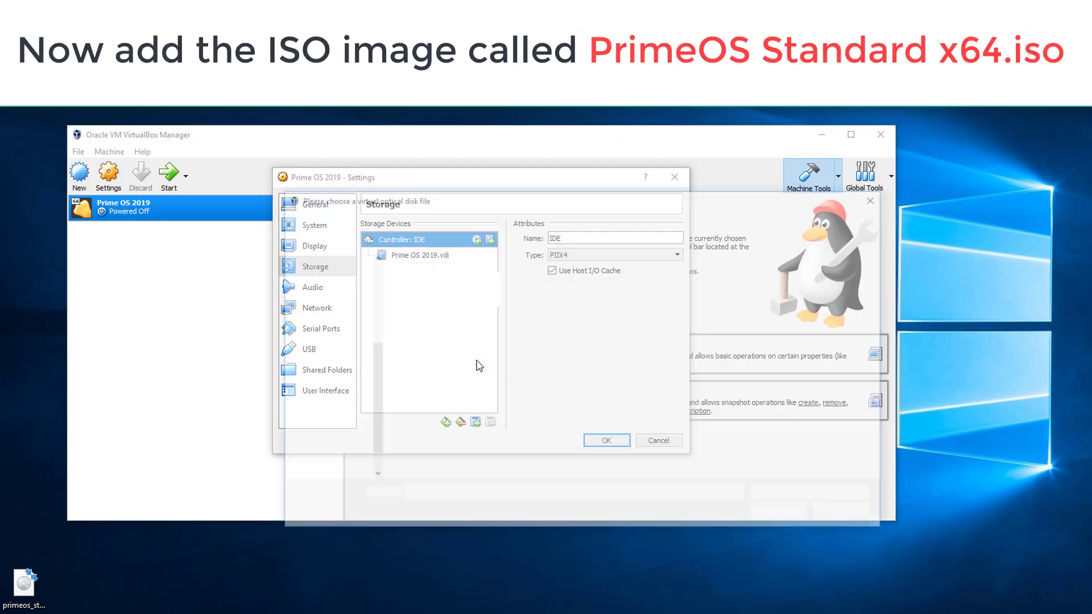
left_click(550, 295)
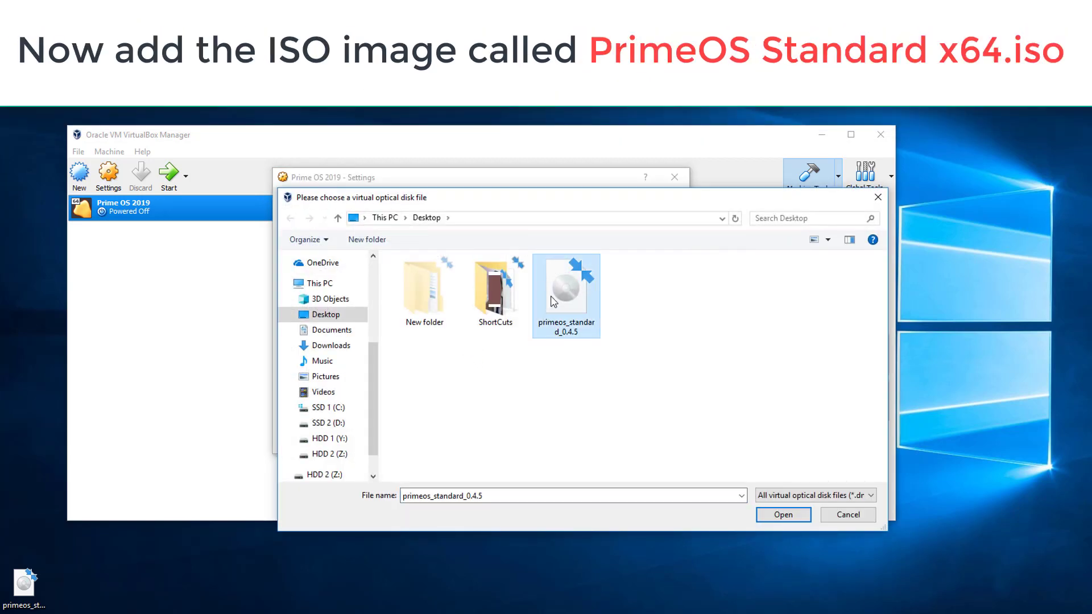
double_click(551, 301)
Reassign the Prime OS 2019.vdi hard disk to IDE Secondary Master and select the primeos_standard_0.4.5.iso drive
left_click(413, 267)
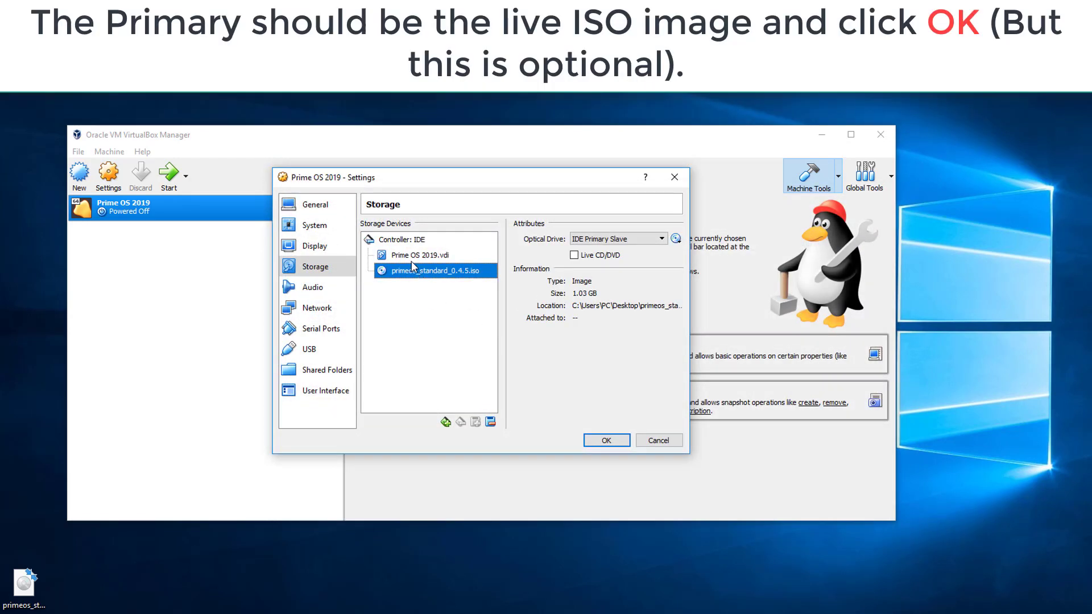
left_click(411, 258)
left_click(613, 240)
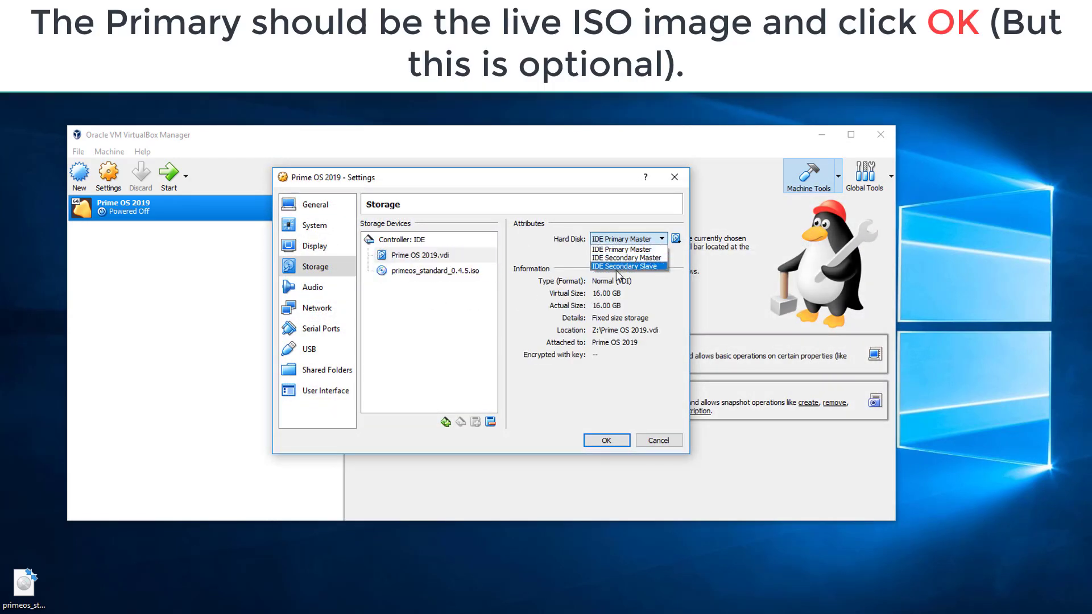
left_click(623, 258)
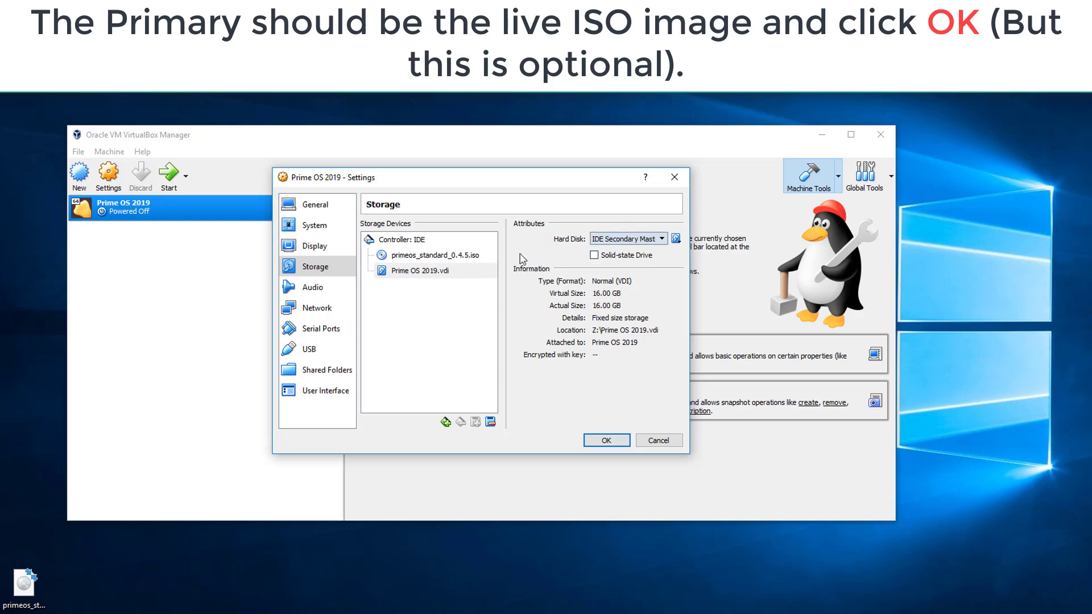
left_click(420, 255)
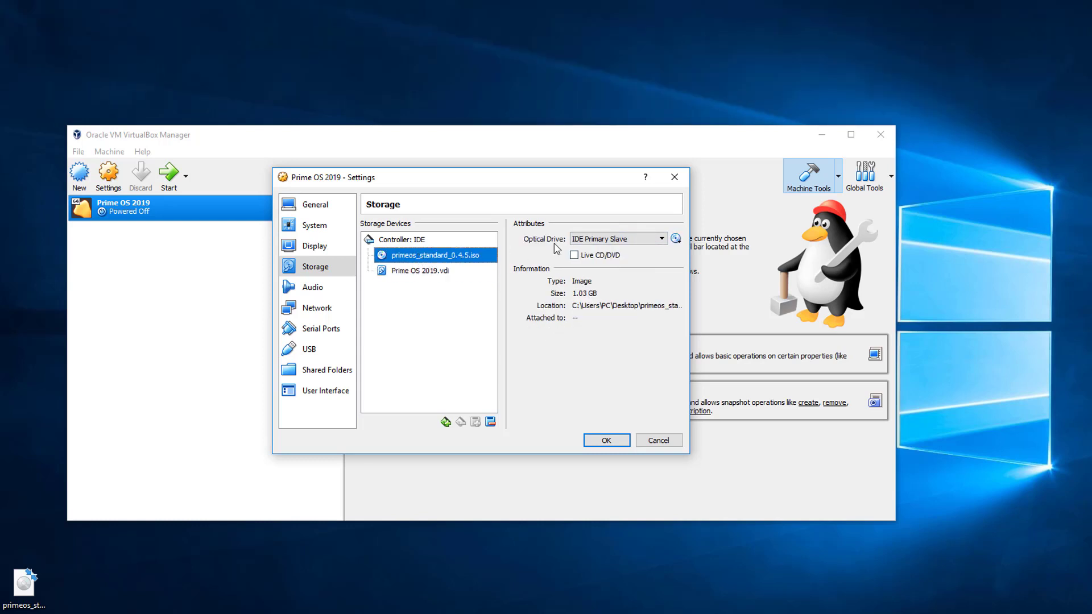
Assign the primeos_standard_0.4.5.iso optical drive to IDE Primary Master and save the machine's settings
left_click(624, 243)
left_click(625, 249)
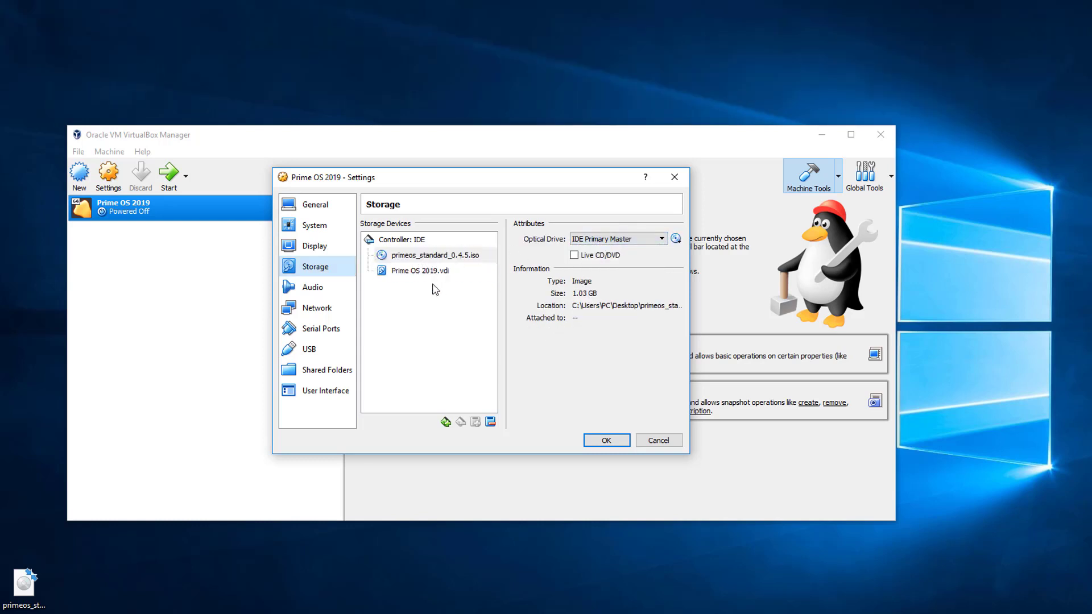
left_click(591, 441)
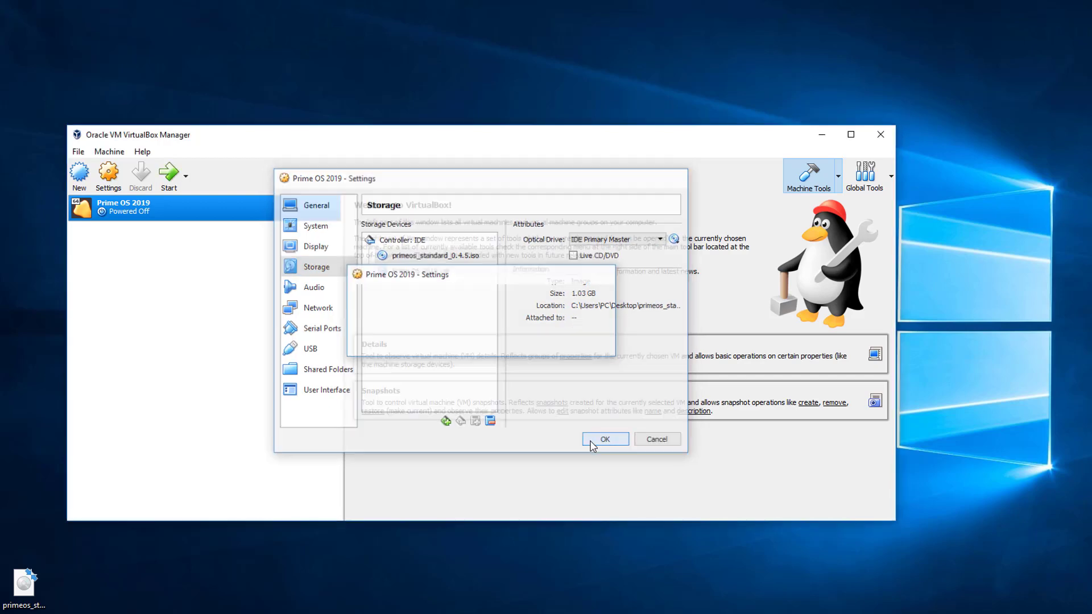
Start the Prime OS 2019 machine and boot the "Installation - Install PrimeOS to harddisk" option
left_click(167, 179)
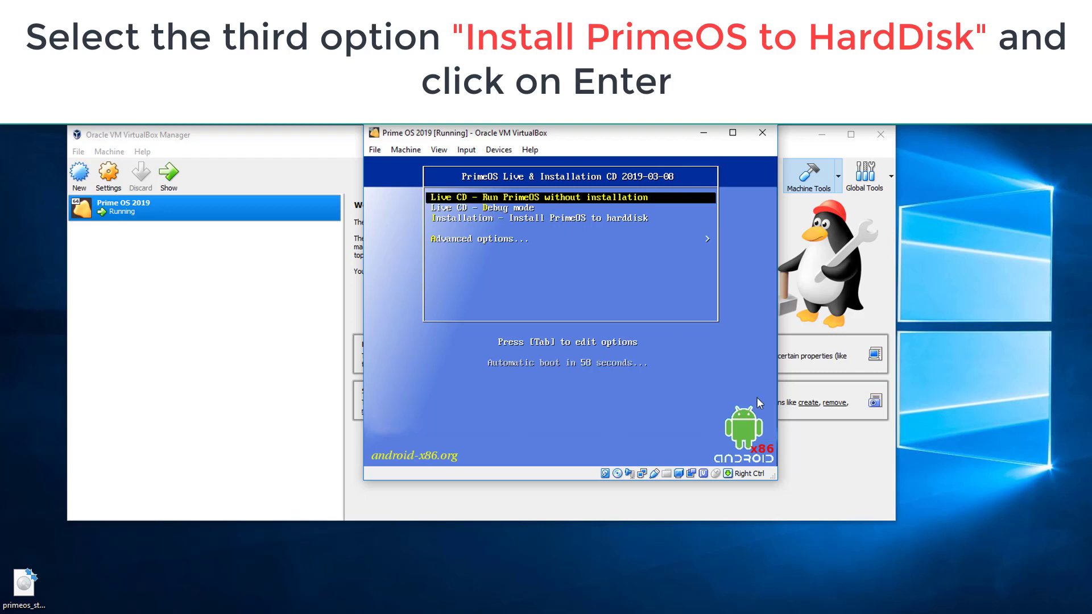
key("Down")
key("Down")
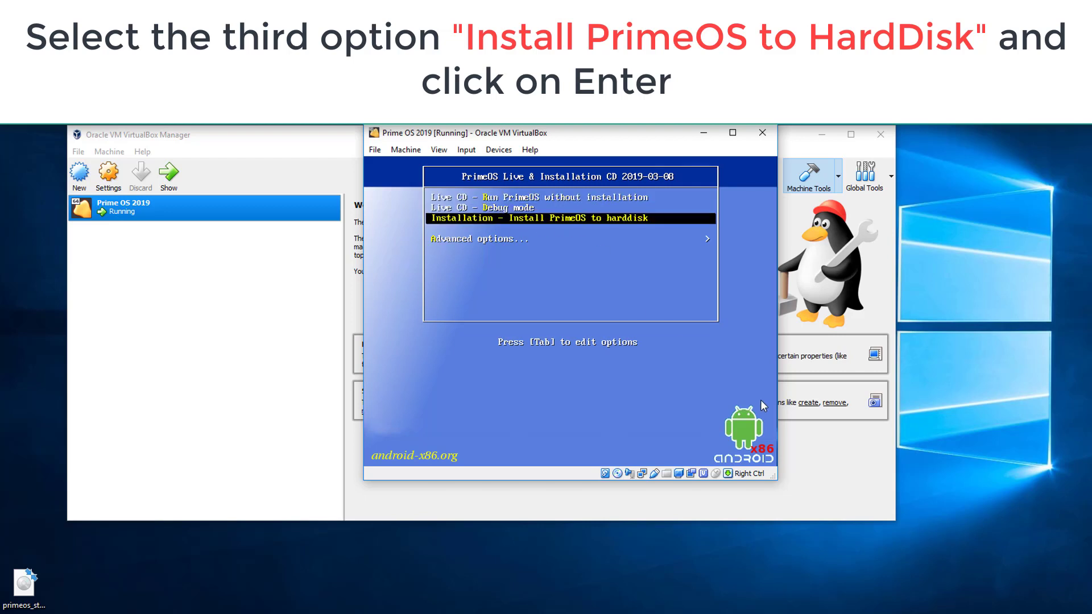
key("Up")
key("Up")
key("Down")
key("Down")
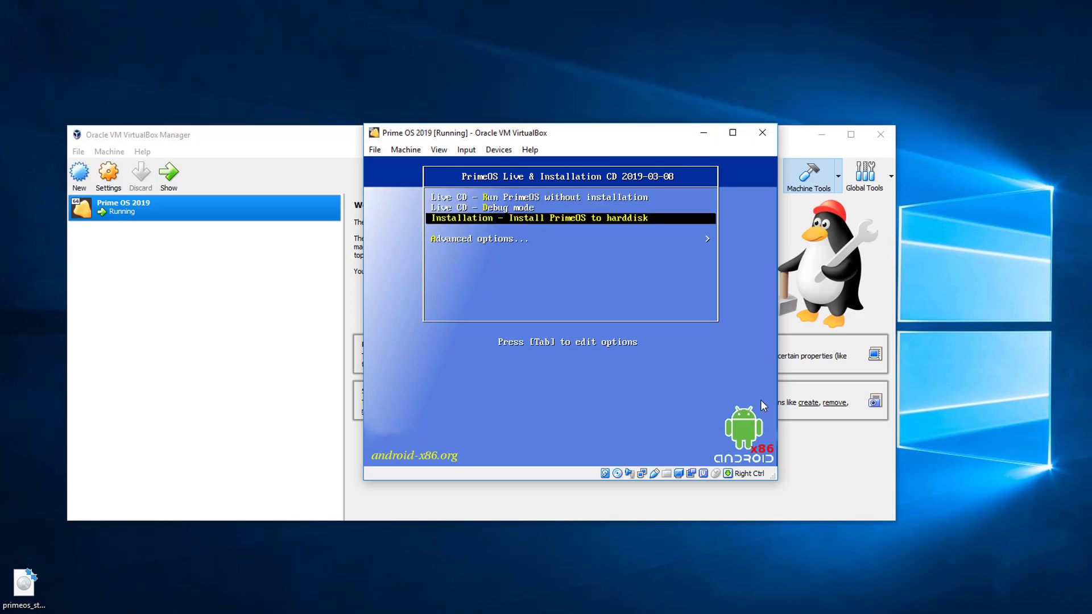
key("Return")
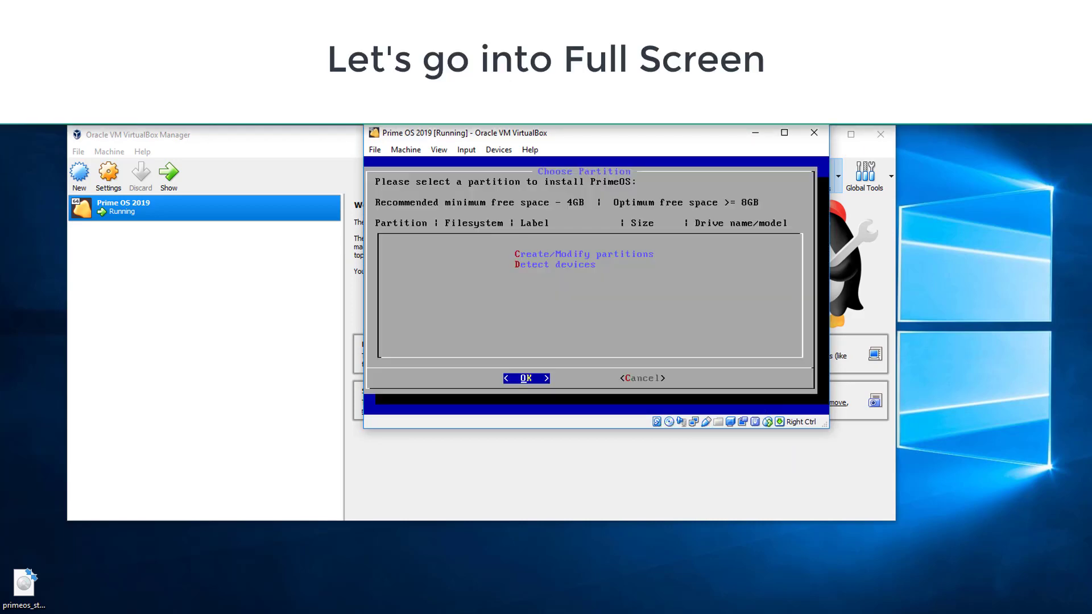
Switch the machine to full-screen mode and open Create/Modify partitions in the installer, declining GPT
left_click(439, 150)
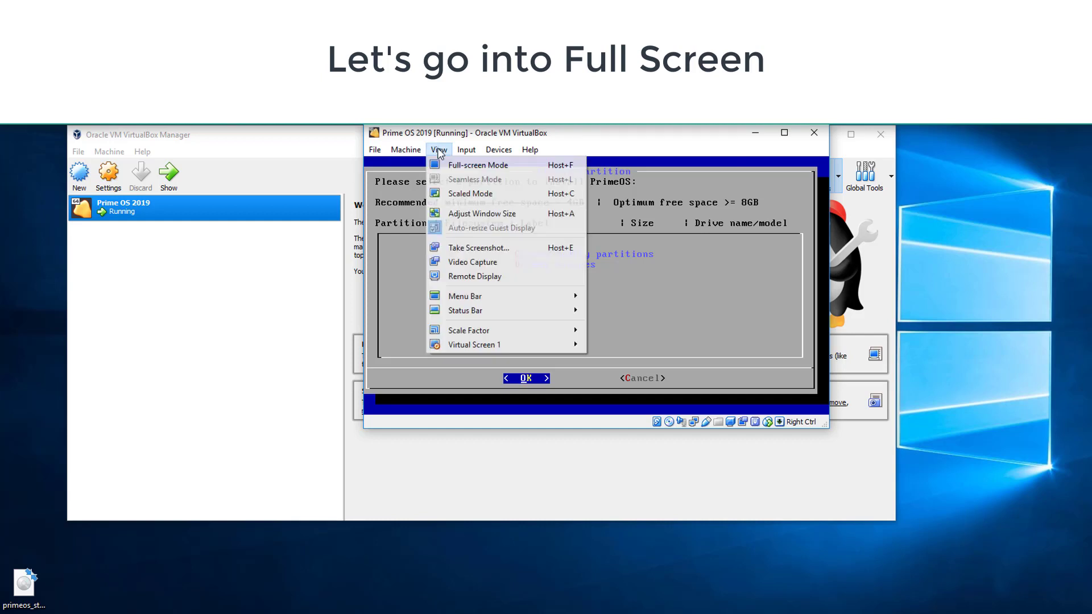
left_click(439, 165)
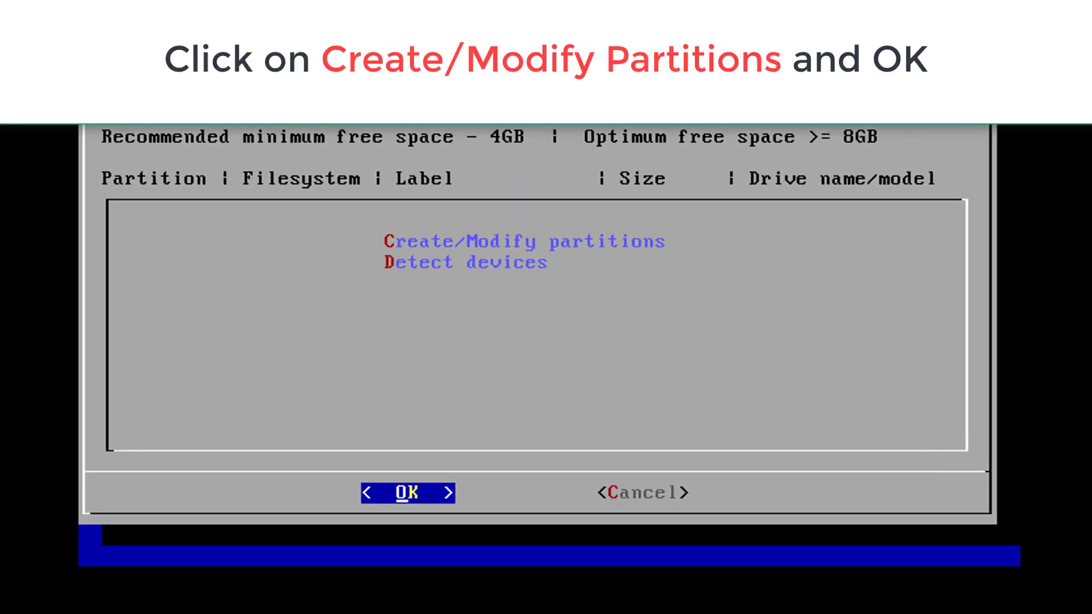
key("Tab")
key("Tab")
key("Up")
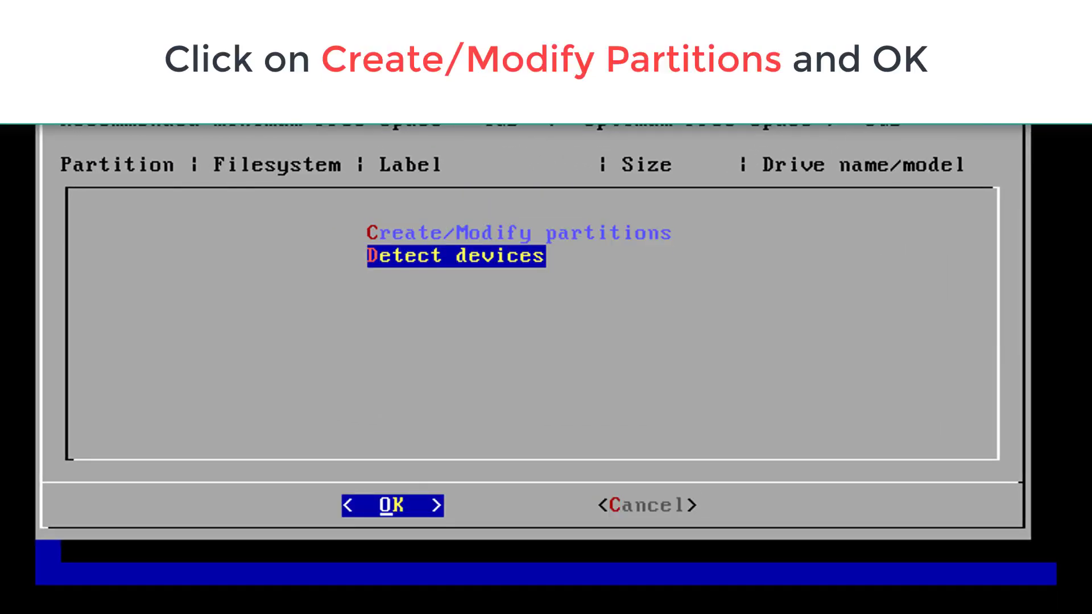
key("Up")
key("Return")
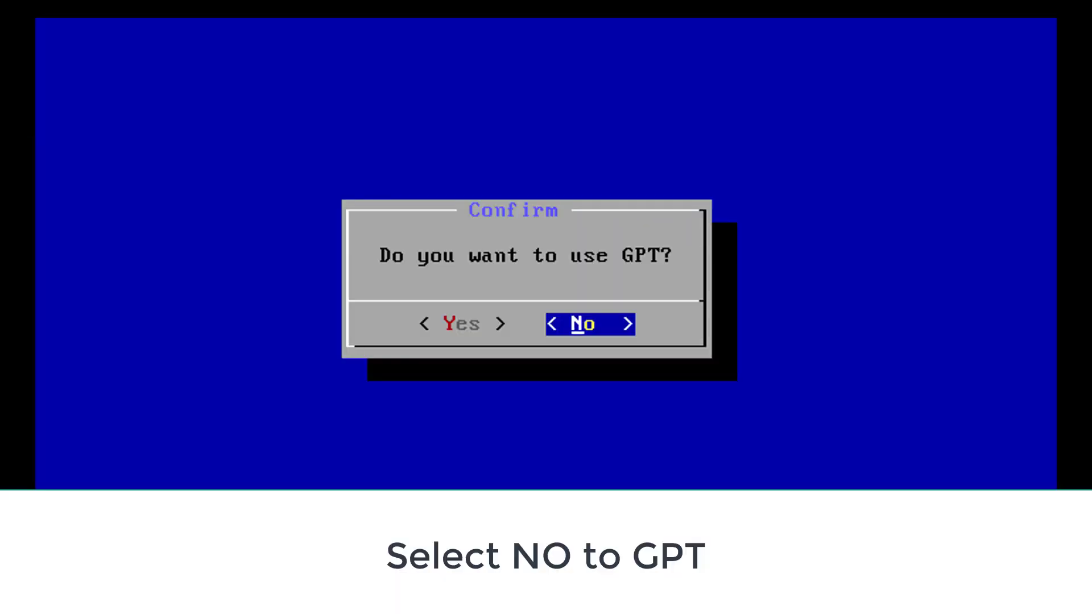
key("Return")
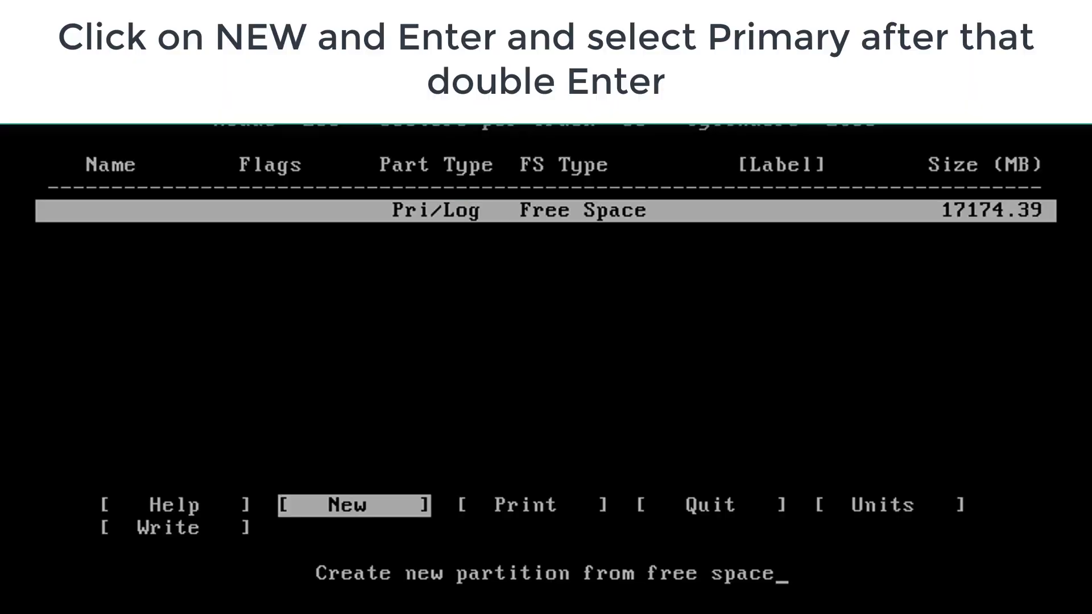
Create a new primary partition of 17174.38 MB from the free space and flag it as bootable
key("Return")
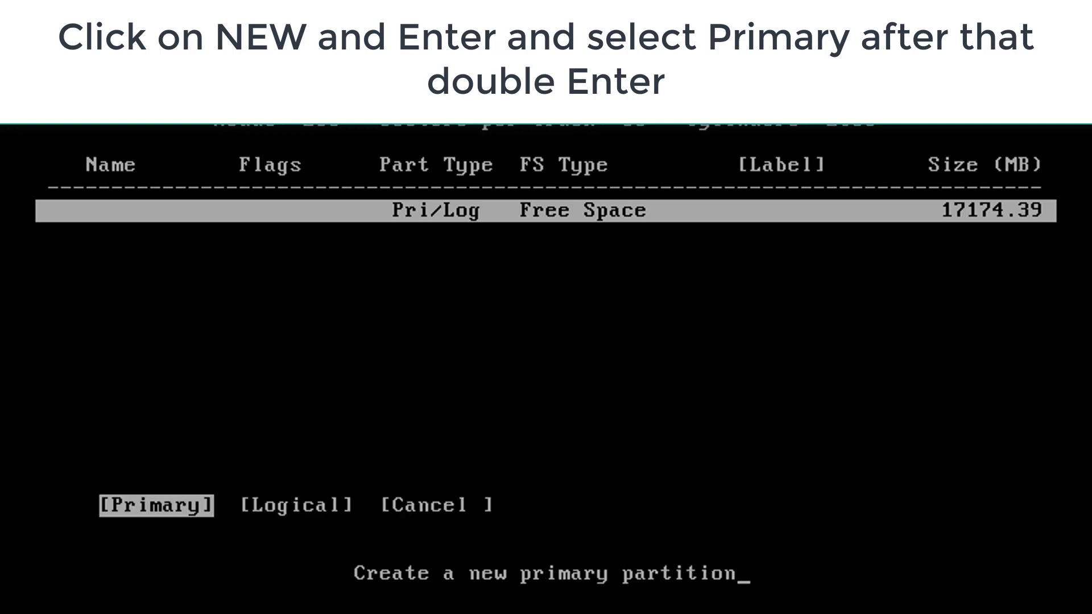
key("Return")
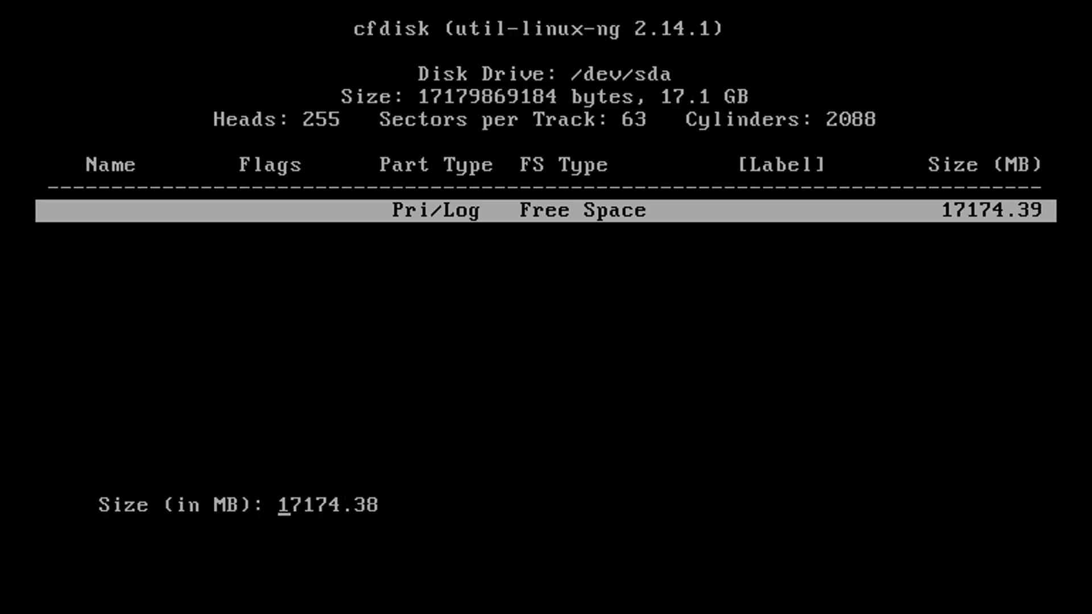
key("Return")
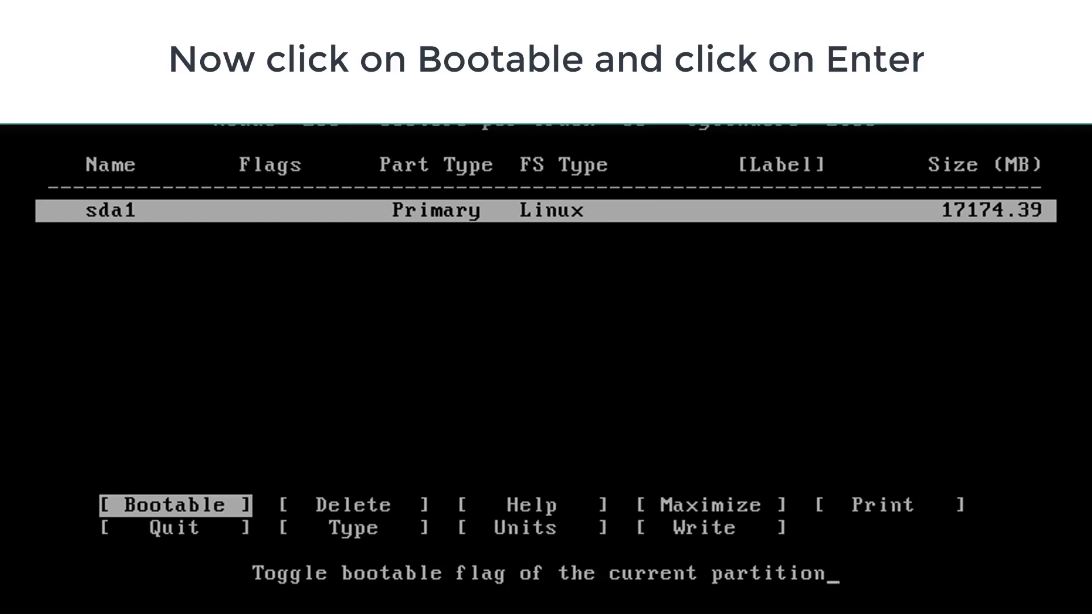
key("Return")
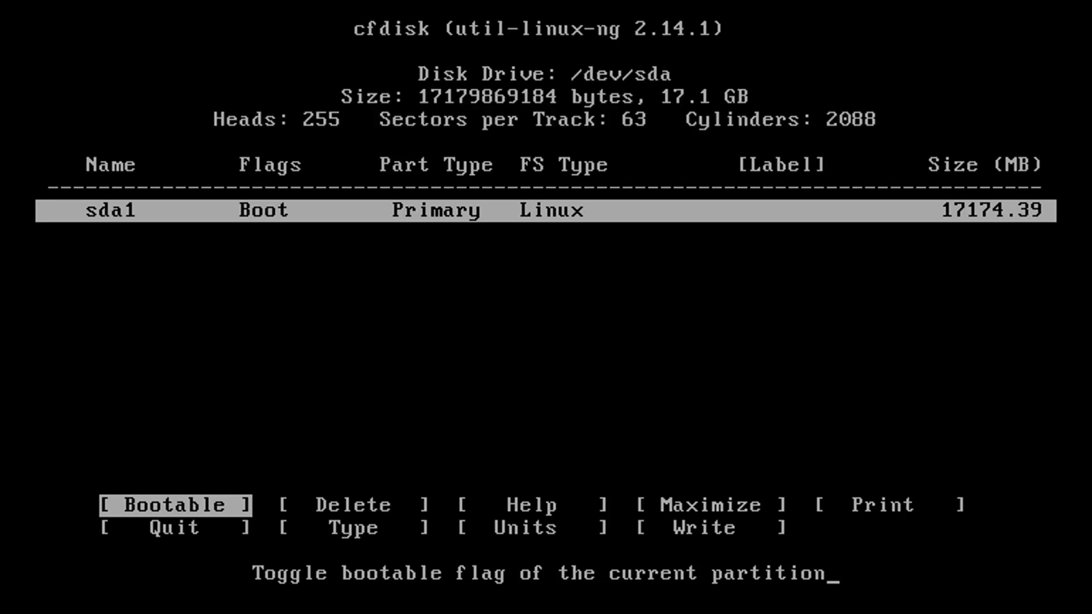
Write the partition table to disk, answering yes to the confirmation
key("Right")
key("Right")
key("Right")
key("Right")
key("Right")
key("Right")
key("Right")
key("Right")
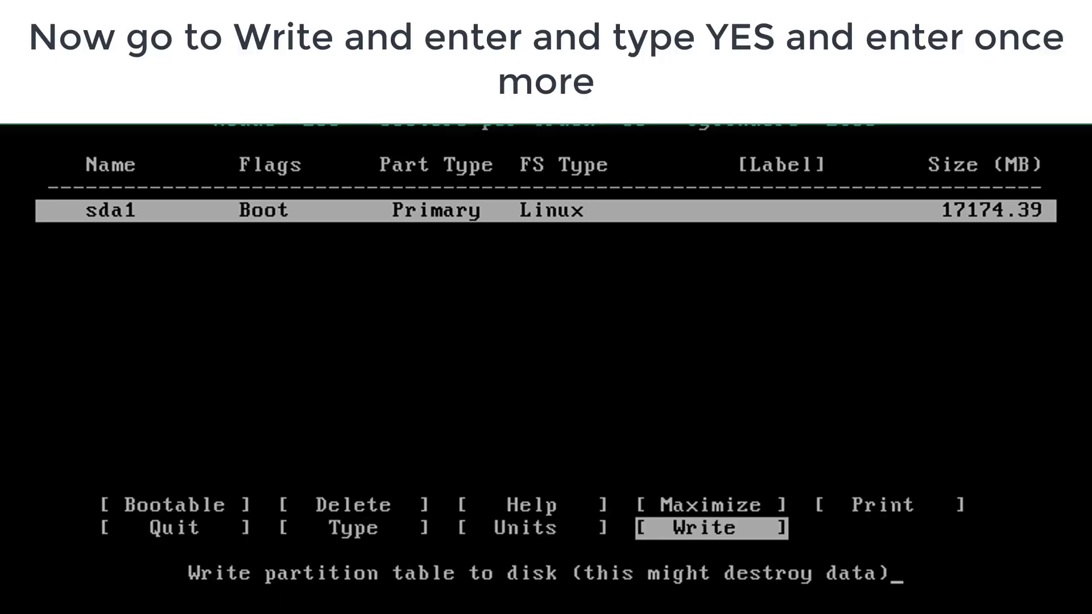
key("Return")
type("yes or no): y")
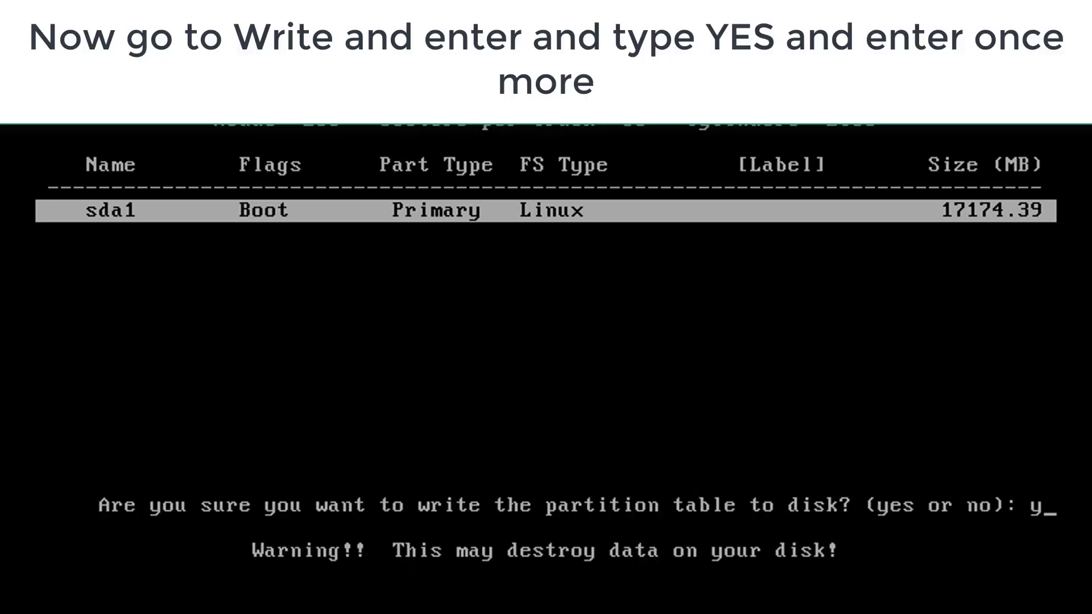
key("Return")
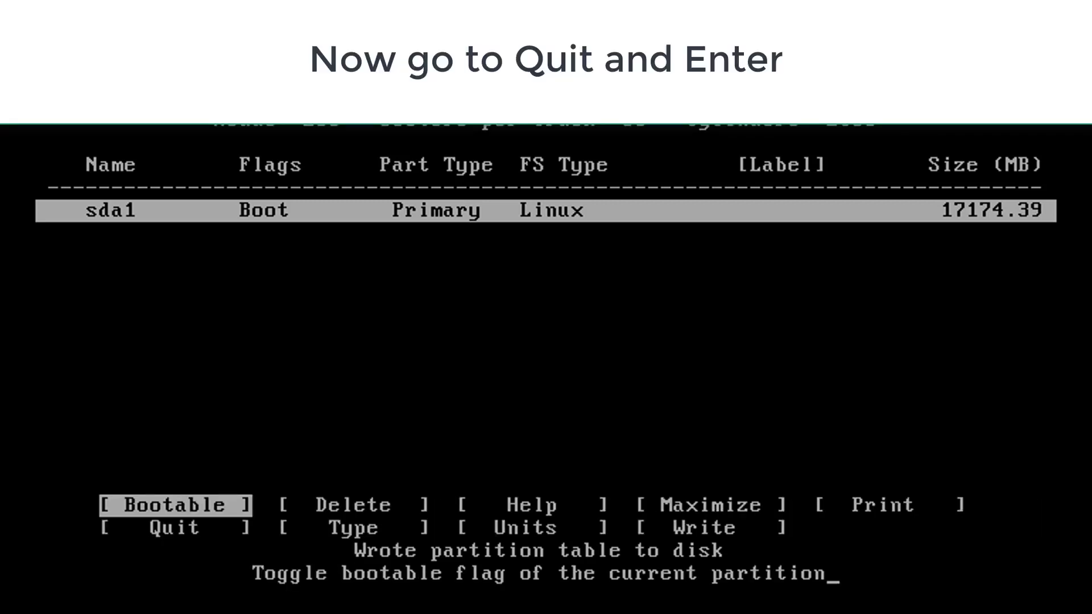
Quit the cfdisk partition editor to get back to the installer's partition choice
key("Right")
key("Right")
key("Right")
key("Right")
key("Right")
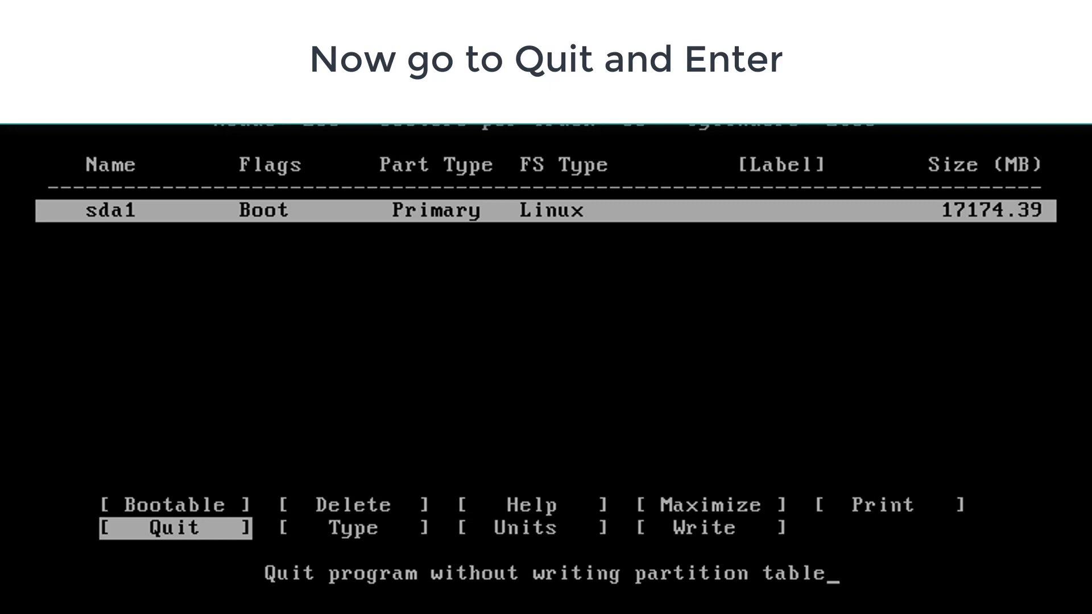
key("Return")
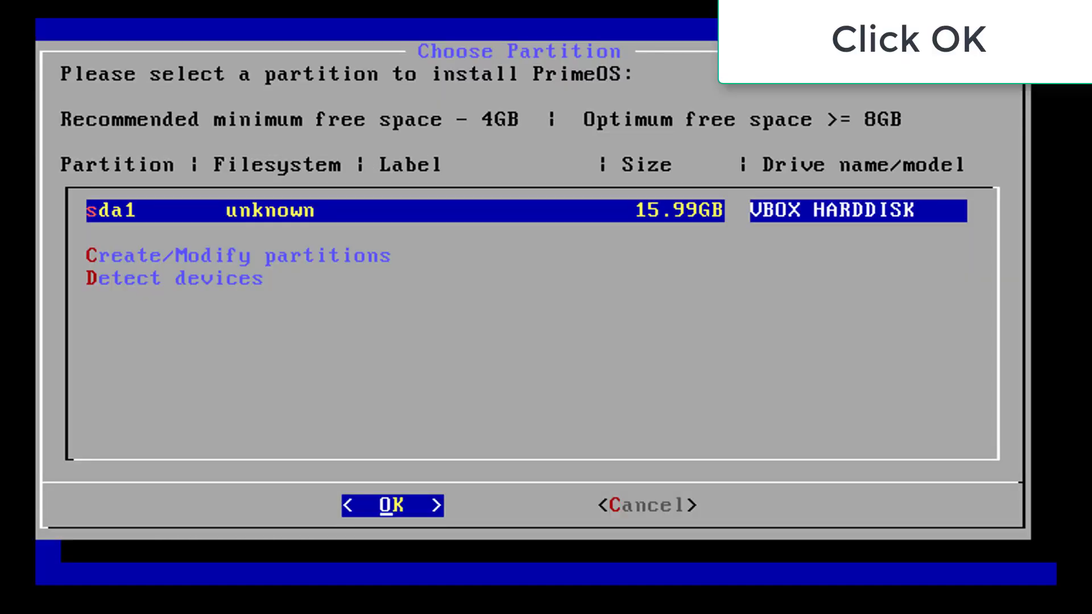
Choose sda1 as the PrimeOS installation partition and format it as ext4, agreeing to erase its data
key("Return")
key("Down")
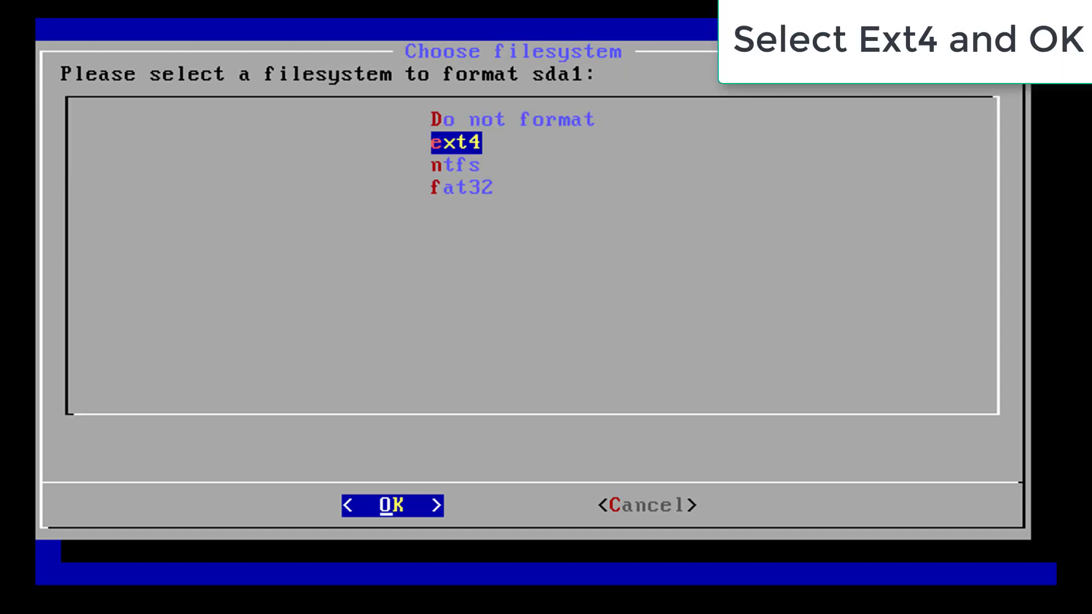
key("Return")
key("Left")
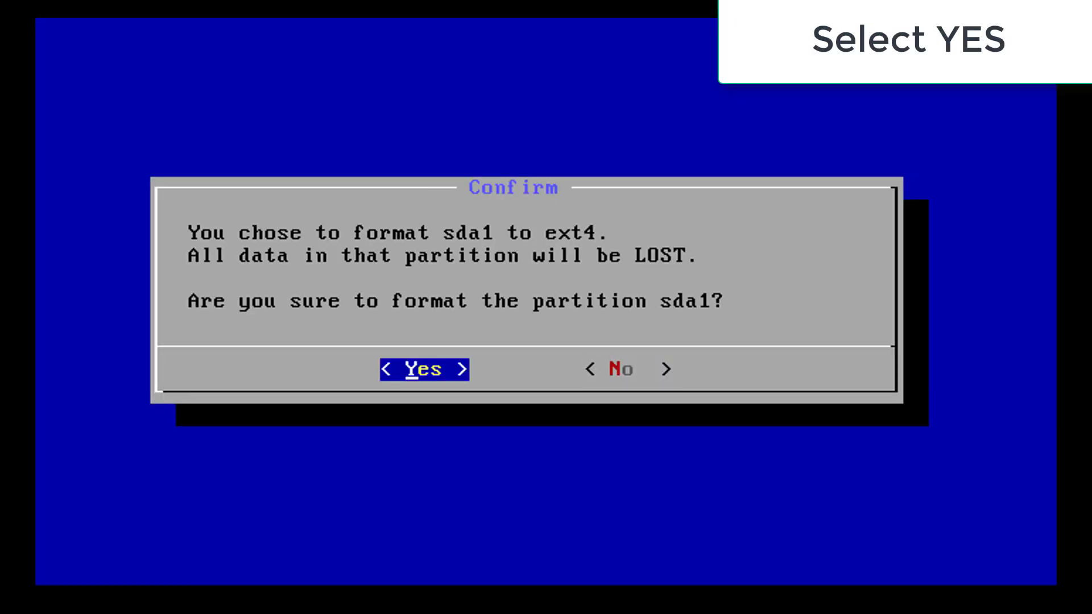
key("Return")
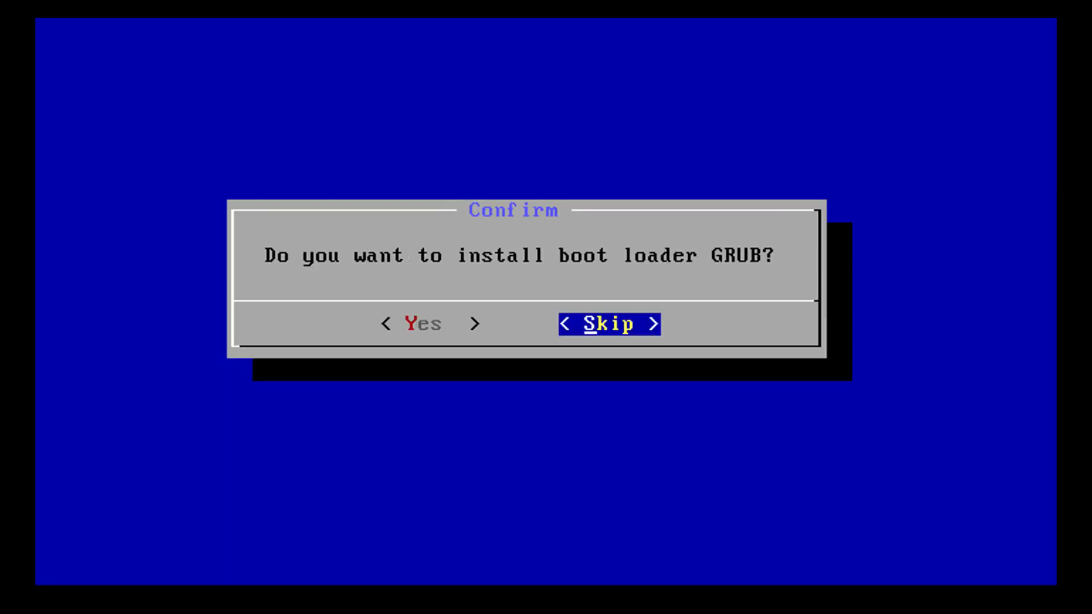
Install the GRUB boot loader and choose Reboot once the PrimeOS installation is complete
key("Left")
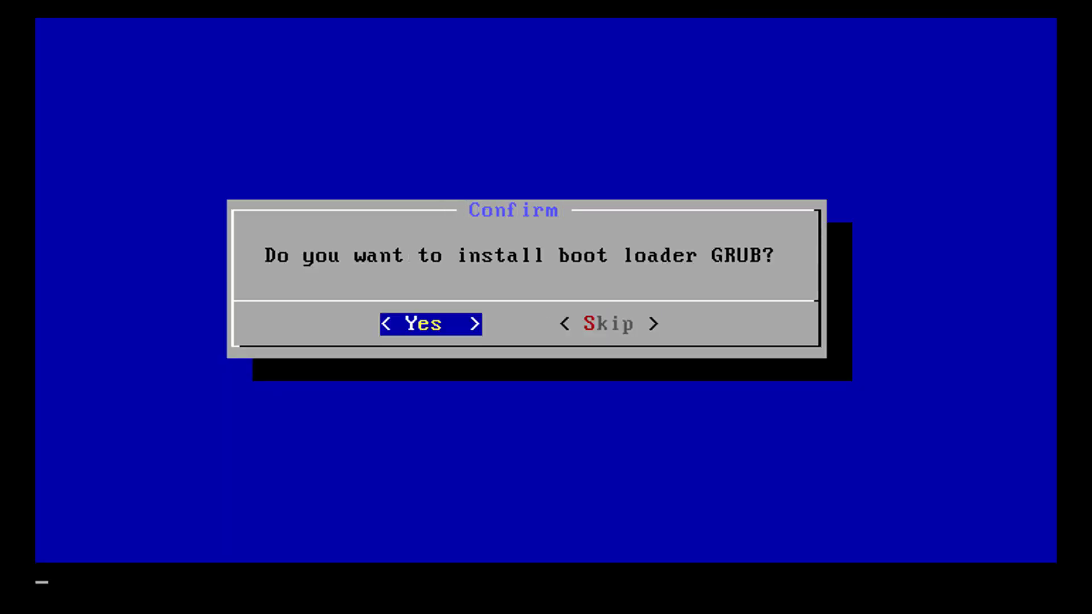
key("Return")
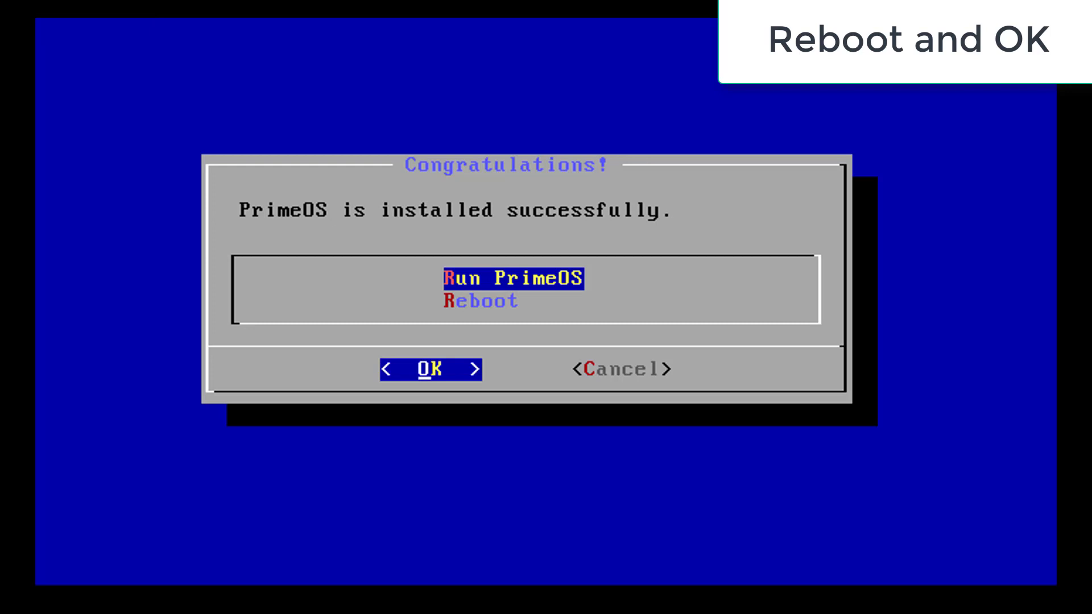
key("Down")
key("Return")
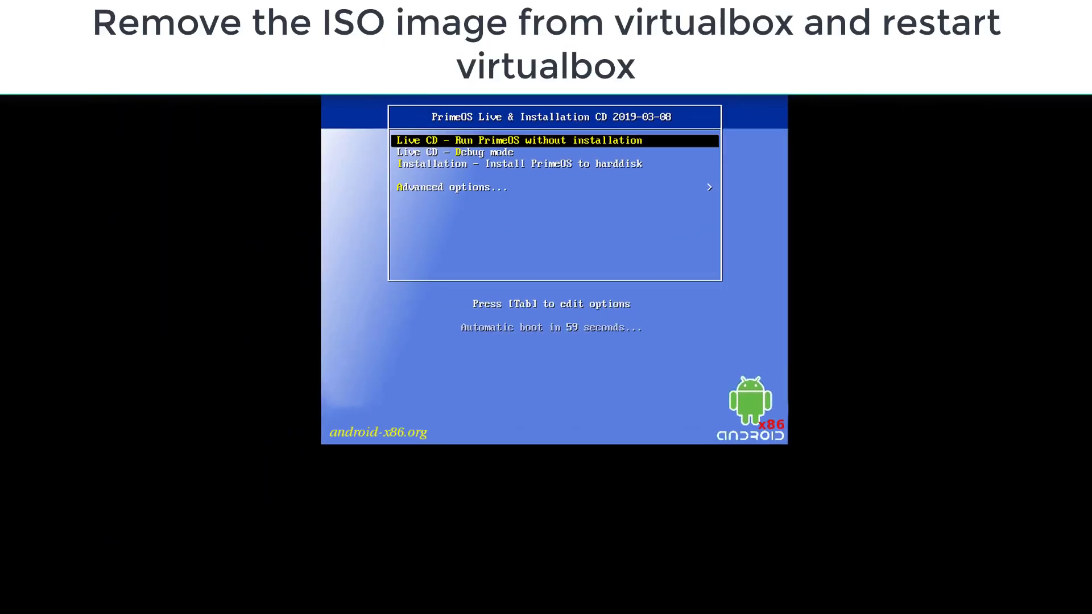
Detach primeos_standard_0.4.5.iso from the machine's optical drive and restart the machine
left_click(551, 607)
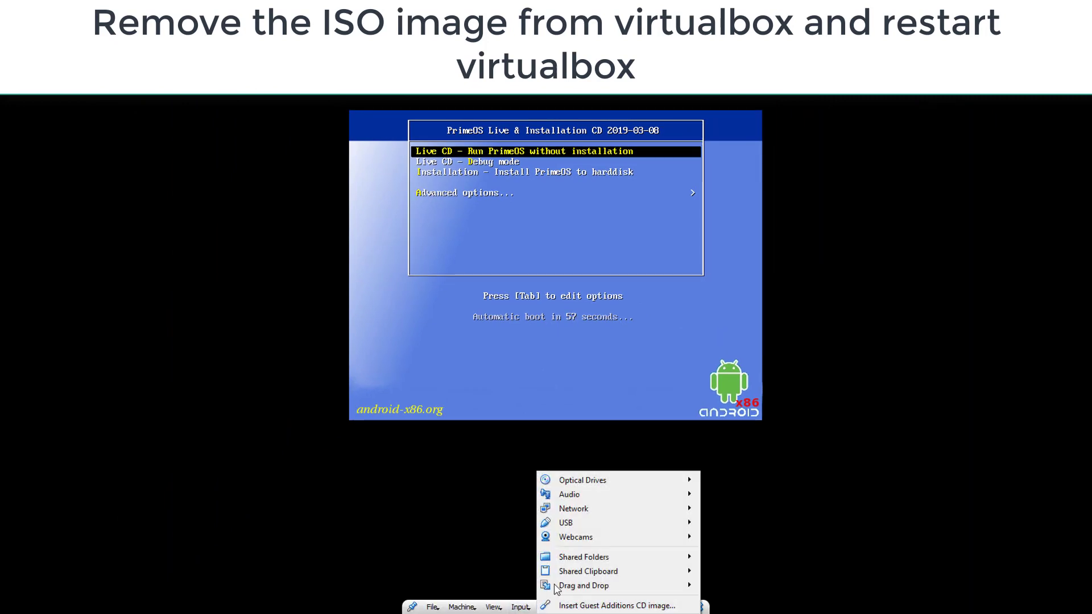
mouse_move(582, 483)
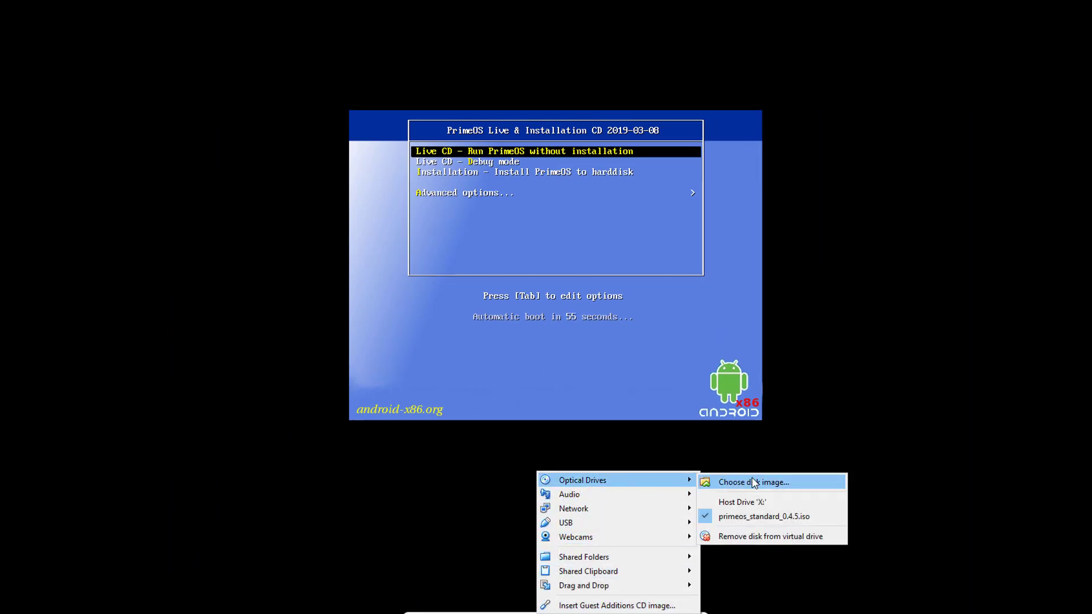
left_click(718, 517)
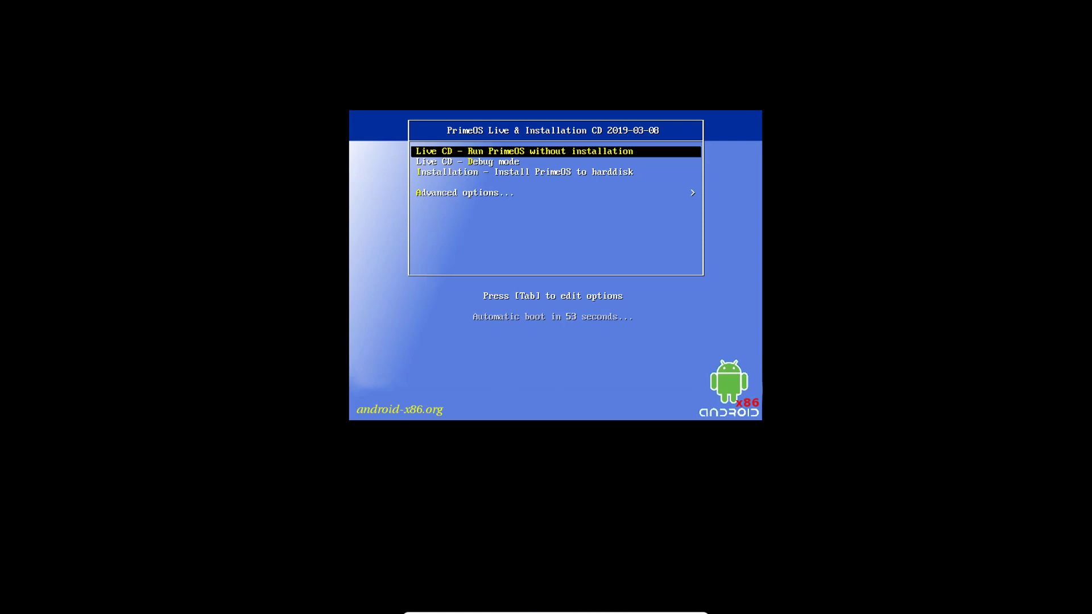
mouse_move(504, 610)
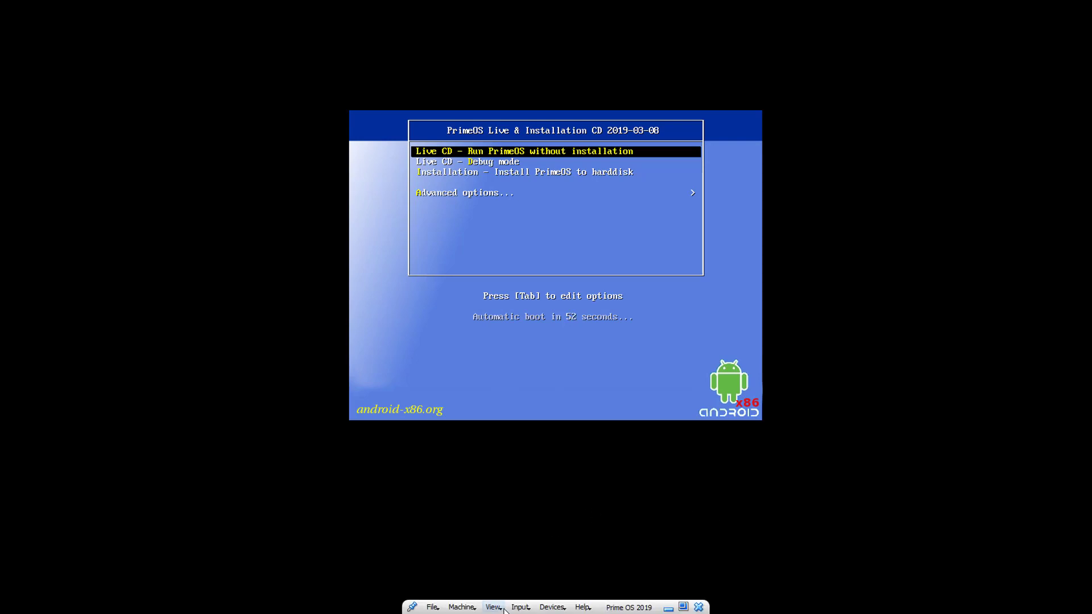
left_click(463, 608)
left_click(484, 594)
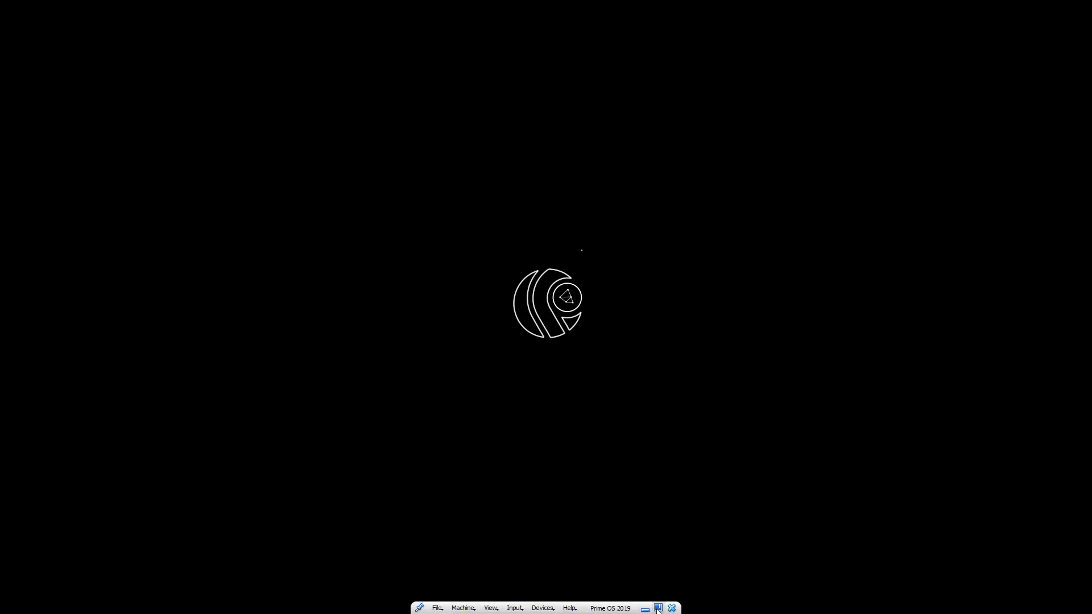
Return the machine to a movable window near the desktop's upper area and minimize the VirtualBox Manager behind it
left_click(658, 609)
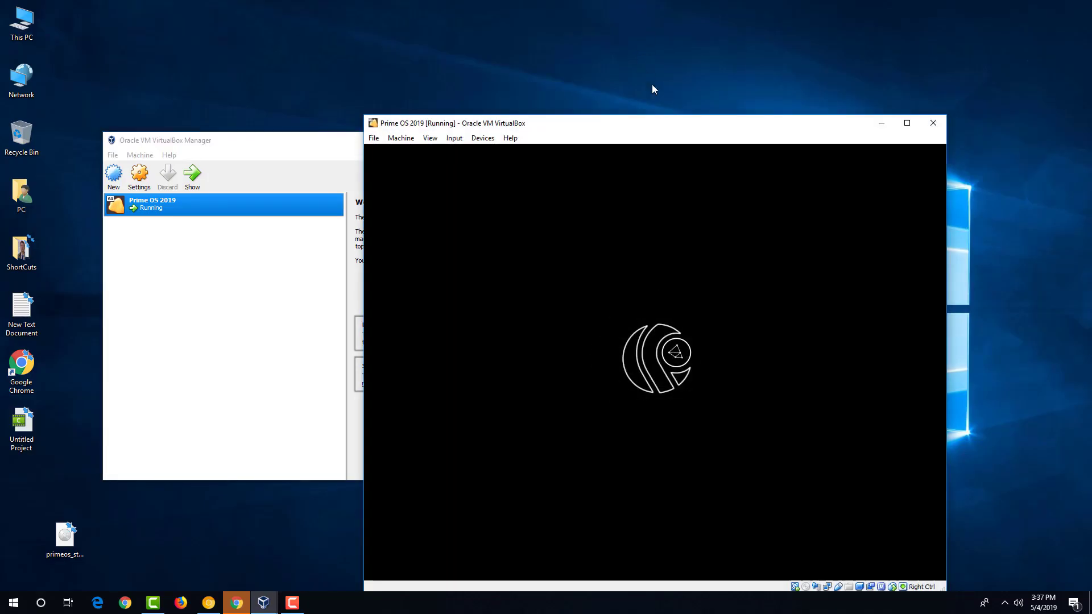
left_click_drag(639, 120, 416, 95)
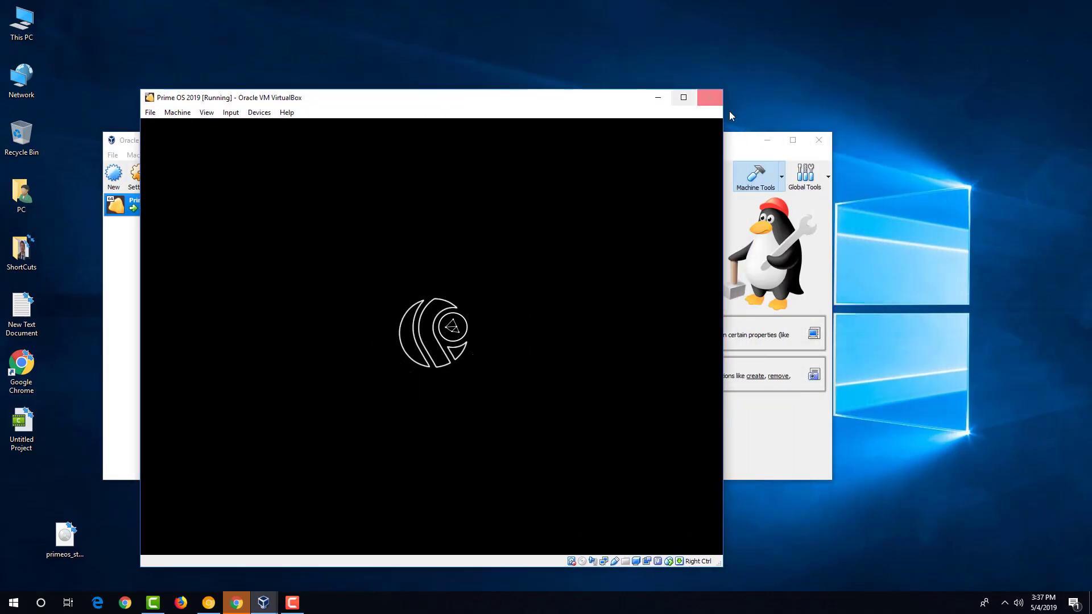
left_click(767, 140)
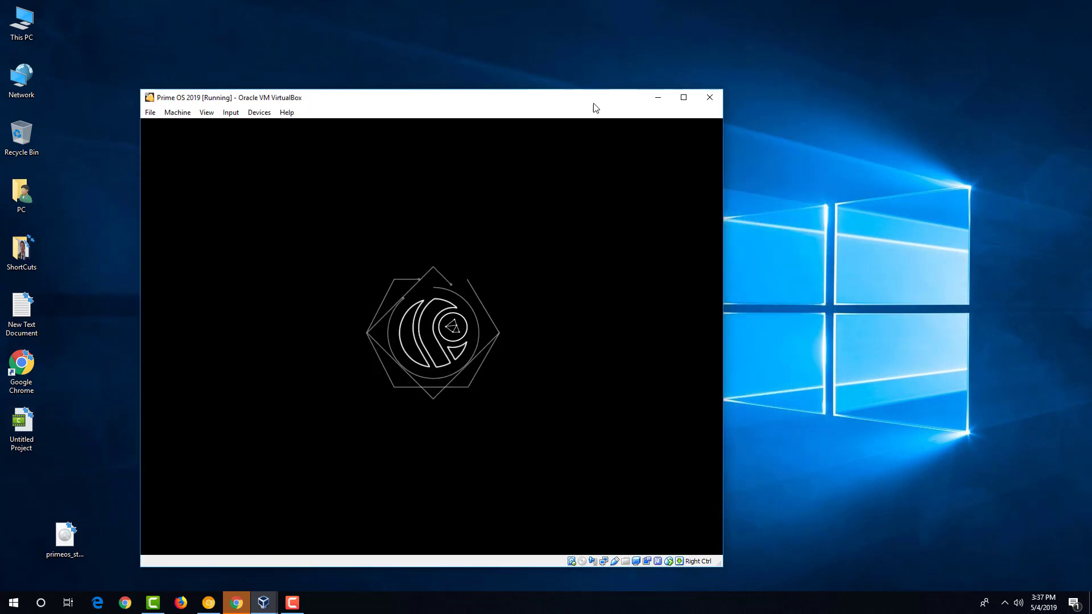
left_click_drag(583, 101, 571, 63)
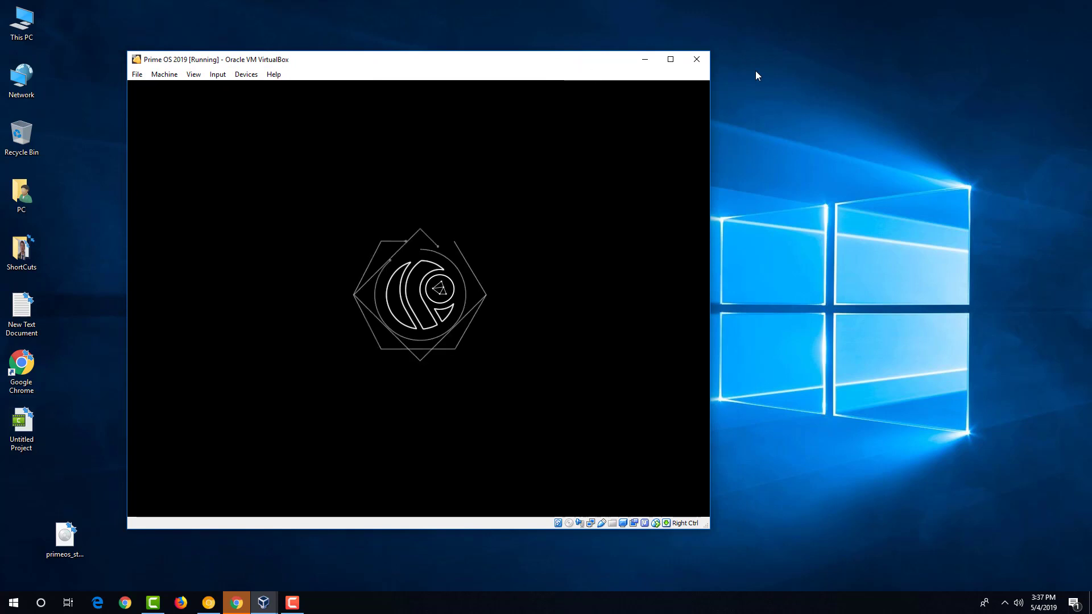
left_click(791, 75)
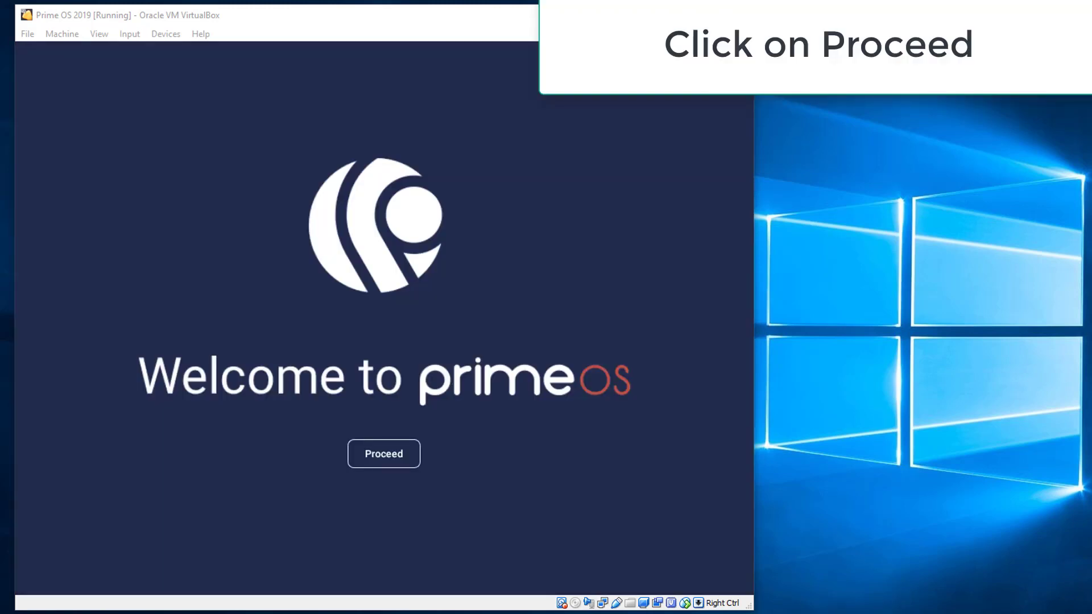
Proceed past the PrimeOS welcome screen and enter the username in the activation form
left_click(384, 460)
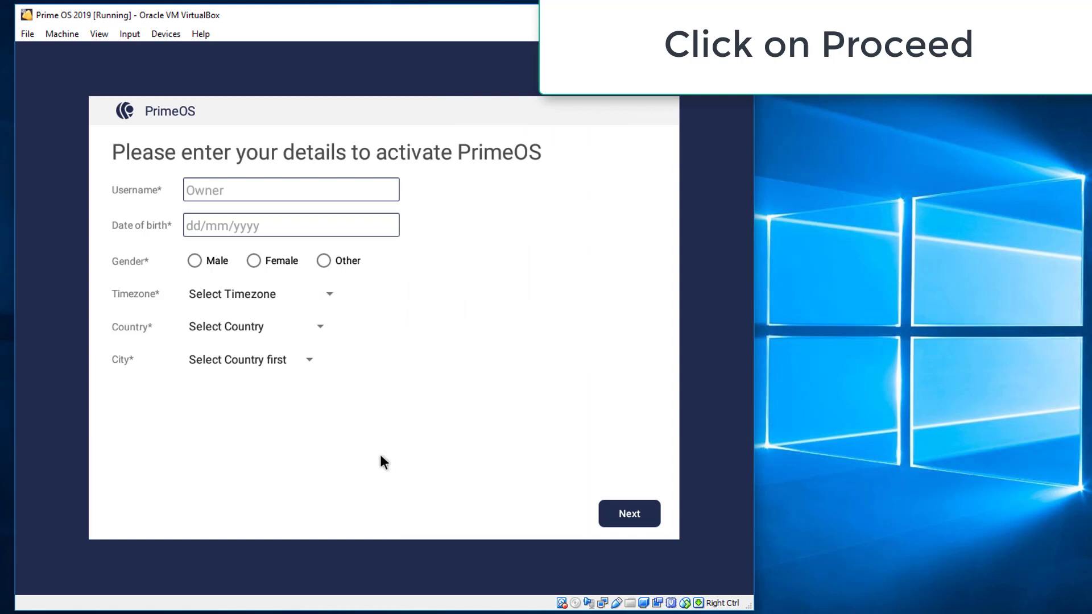
left_click(260, 187)
type("edd")
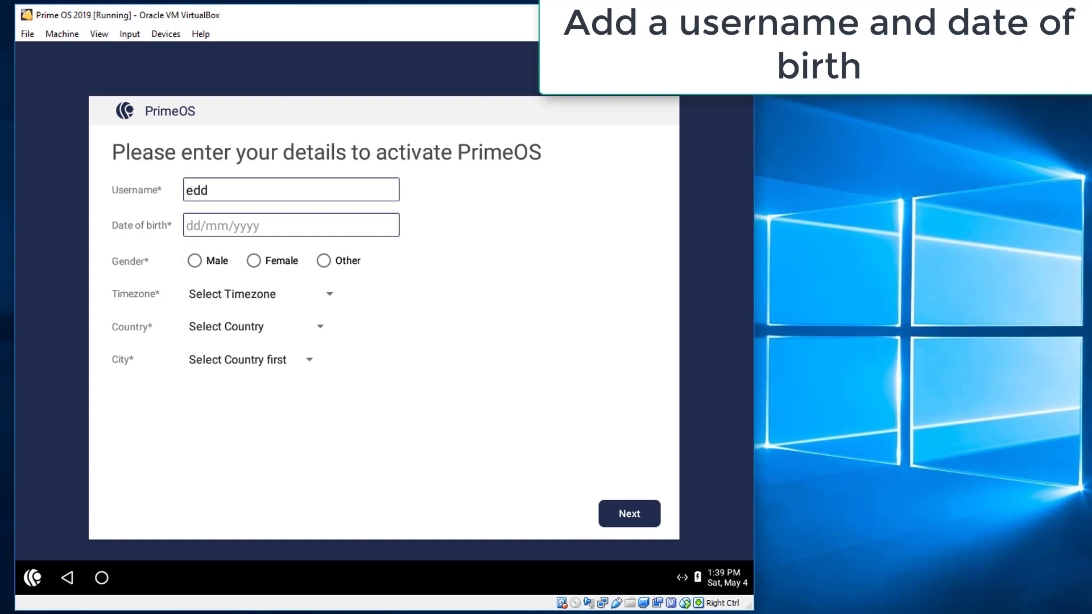
Set the date of birth in the activation form and choose Male as the gender
left_click(291, 225)
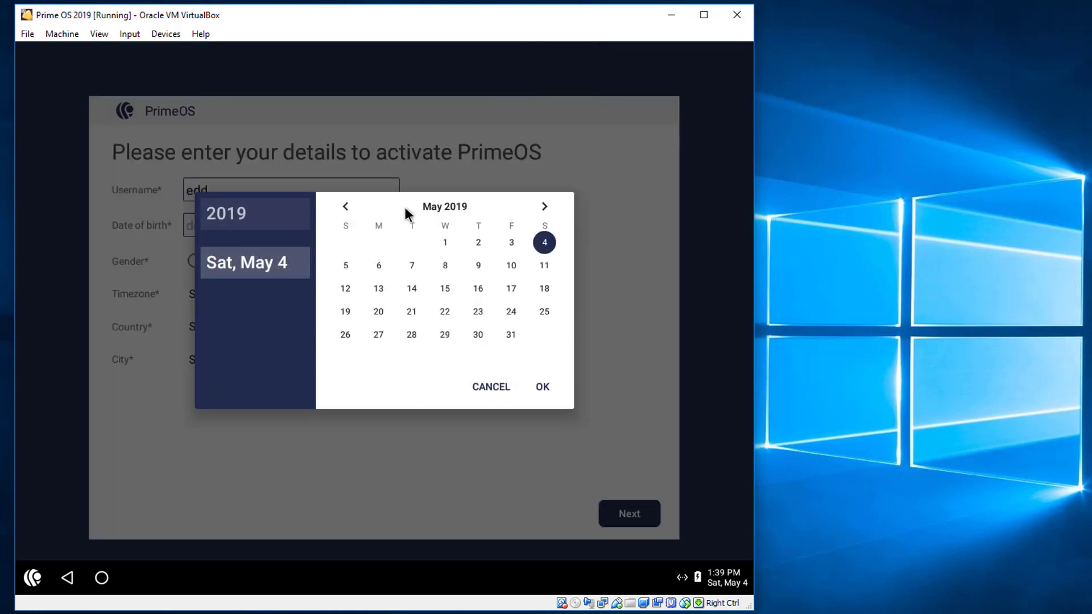
left_click(346, 208)
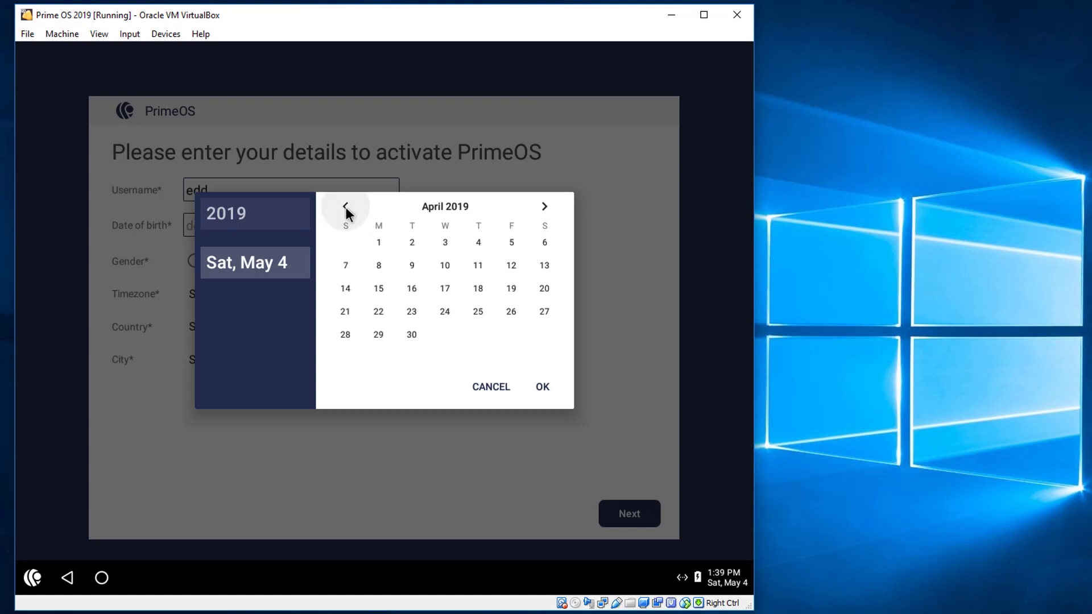
left_click(297, 220)
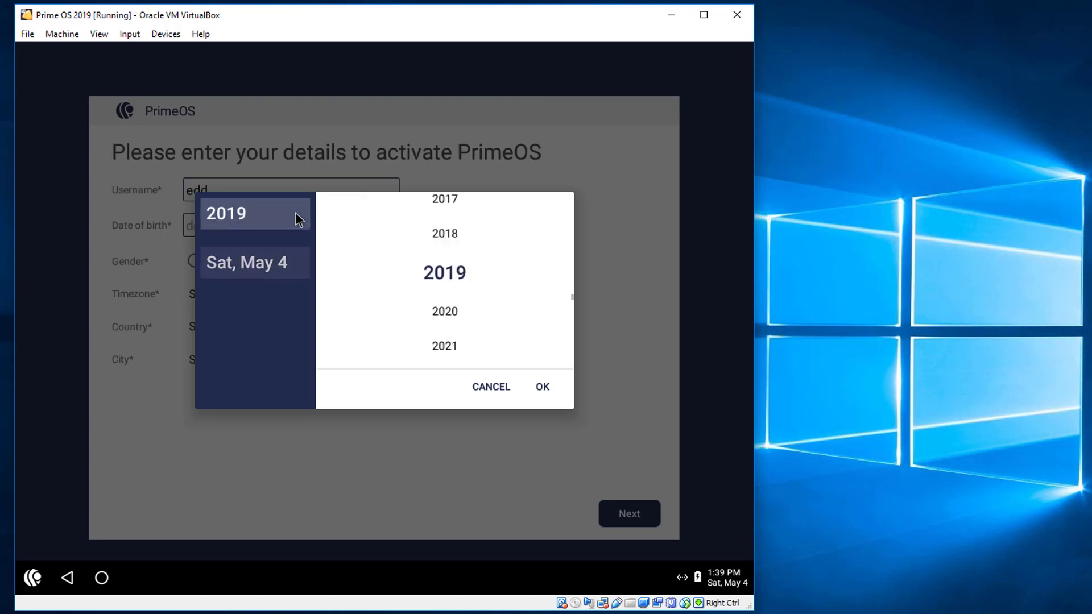
left_click_drag(455, 233, 449, 341)
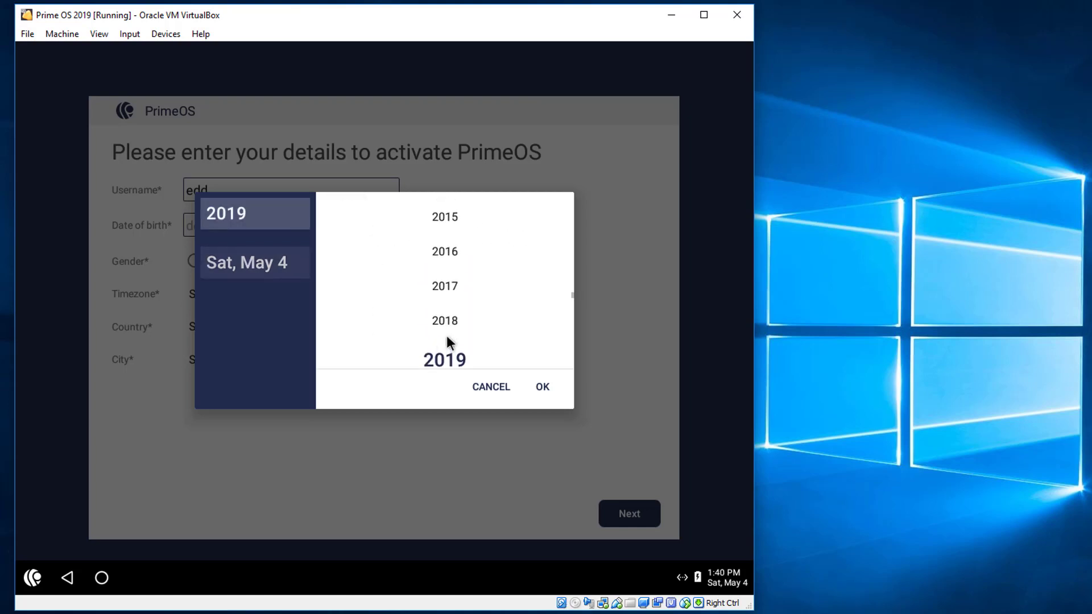
left_click_drag(449, 231, 454, 350)
left_click_drag(449, 231, 449, 337)
left_click_drag(442, 240, 448, 347)
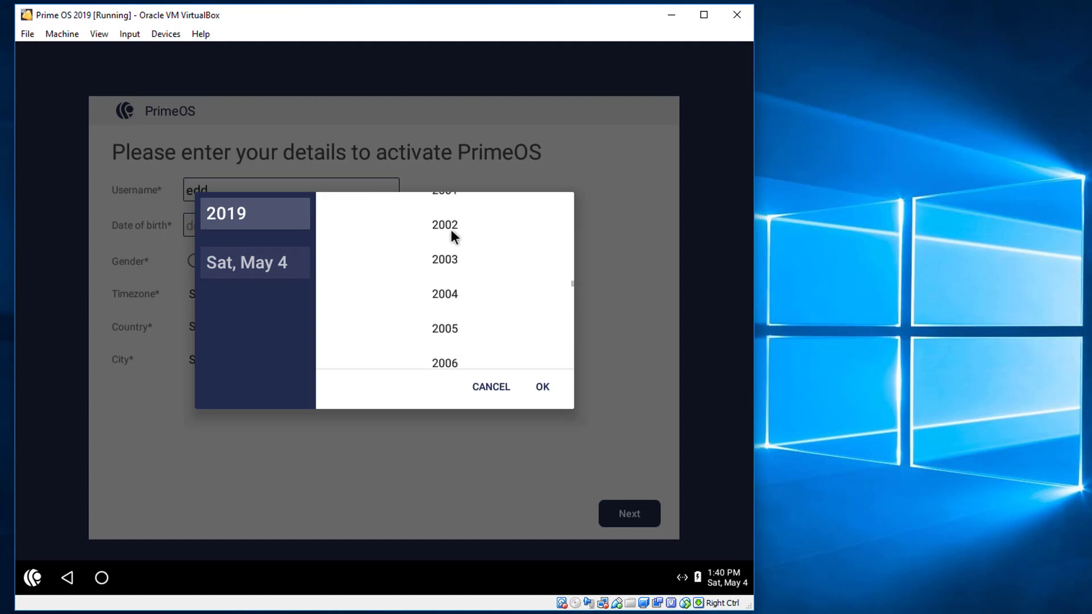
left_click_drag(452, 230, 449, 316)
left_click_drag(452, 208, 449, 339)
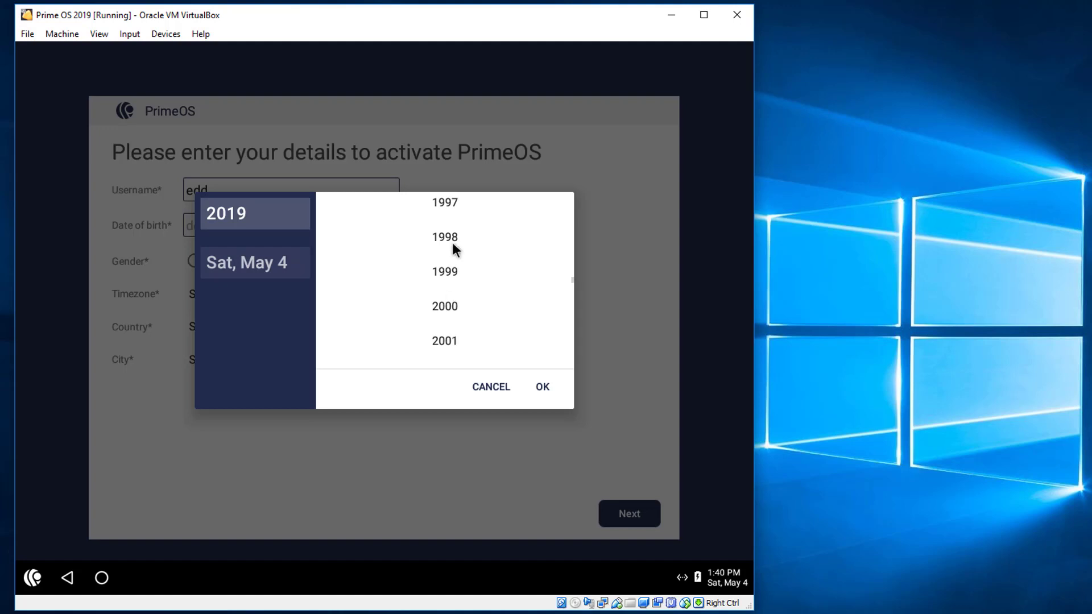
left_click_drag(452, 242, 454, 322)
left_click_drag(452, 234, 448, 319)
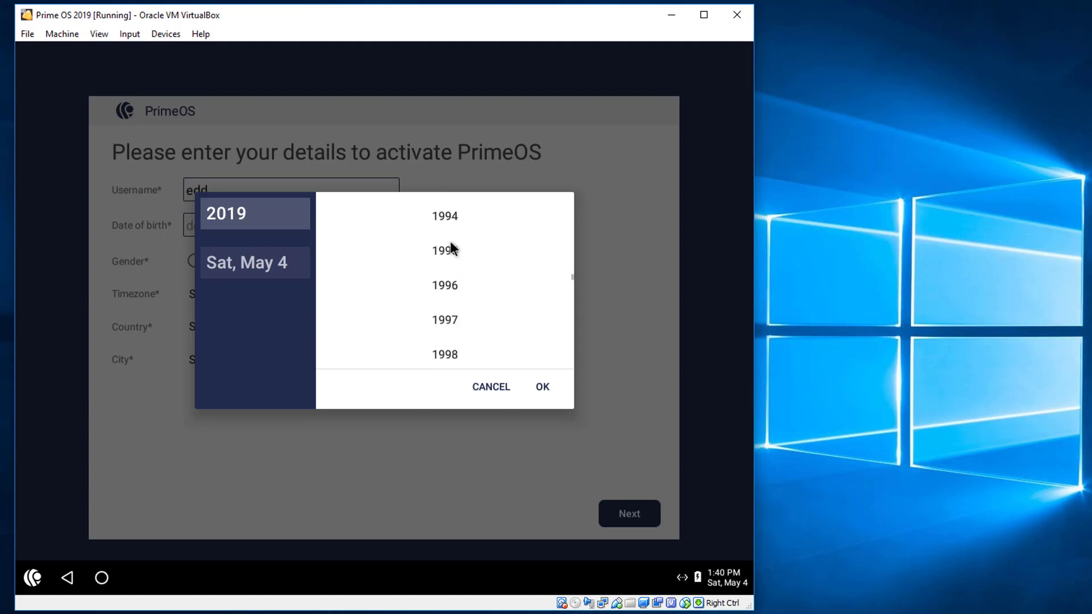
left_click(452, 223)
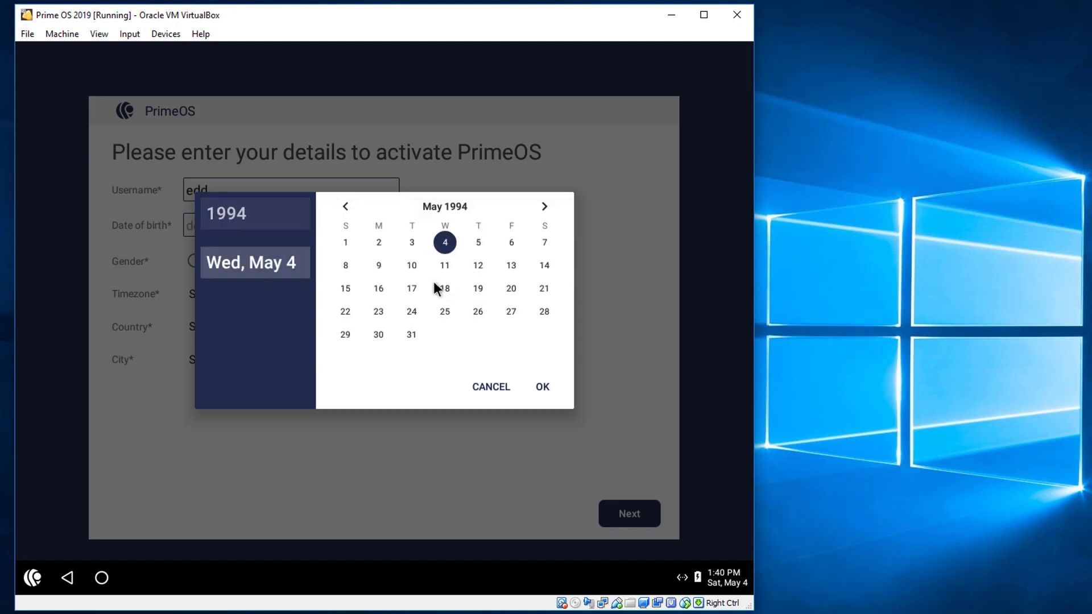
left_click(541, 388)
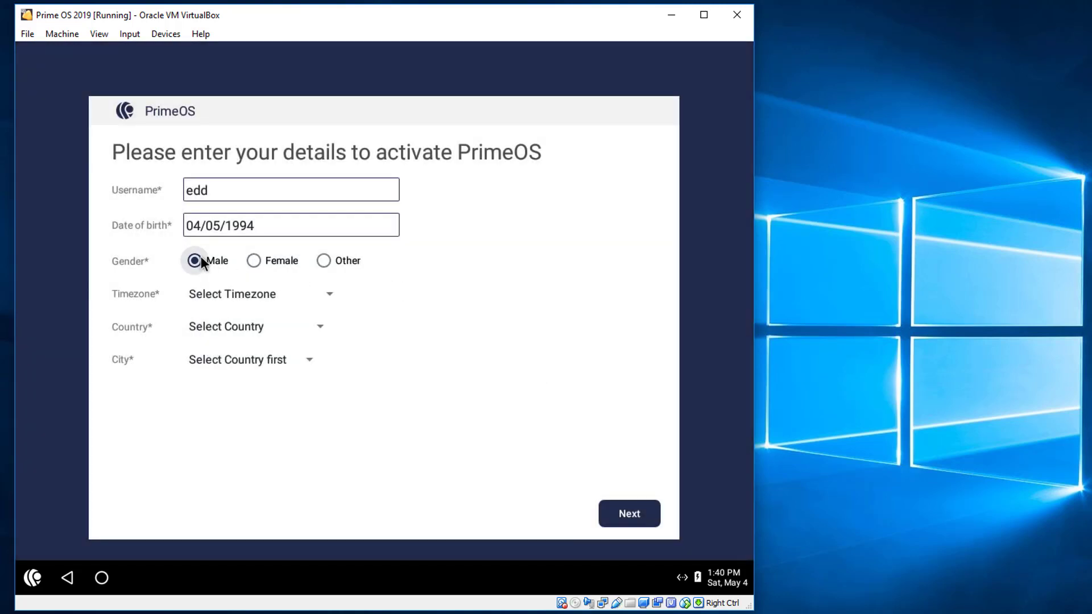
Set the timezone in the activation form to Europe/Belgrade
left_click(334, 295)
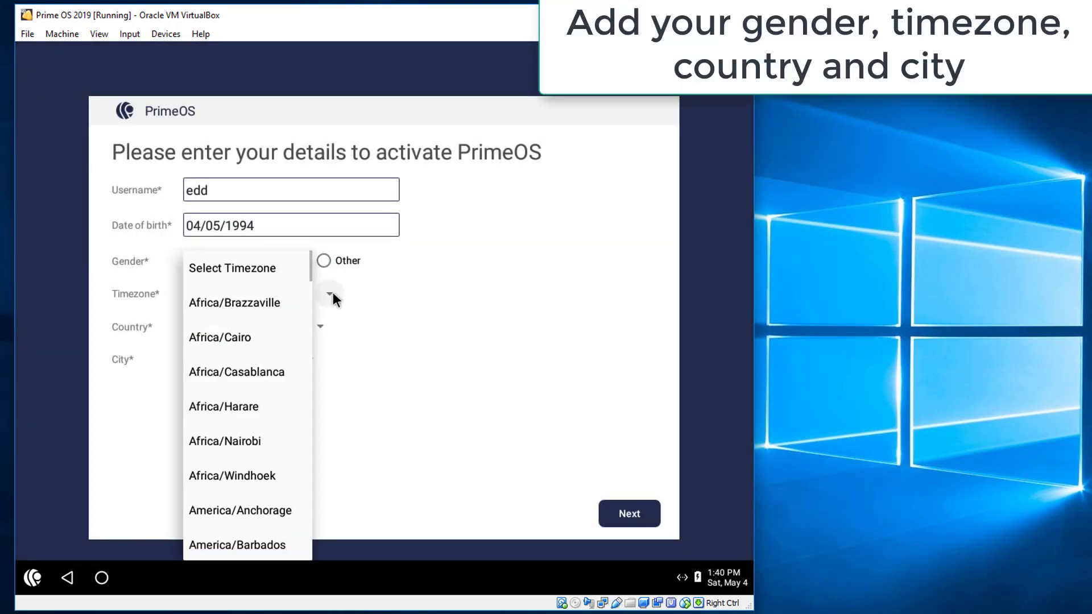
scroll(269, 394, "down", 4)
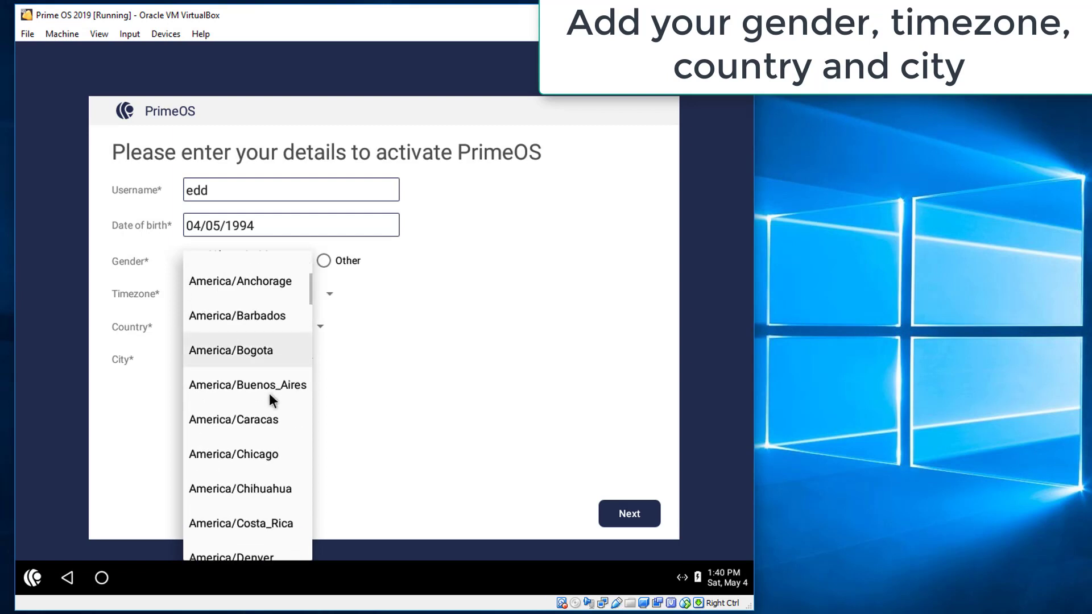
scroll(255, 432, "down", 3)
scroll(256, 431, "down", 12)
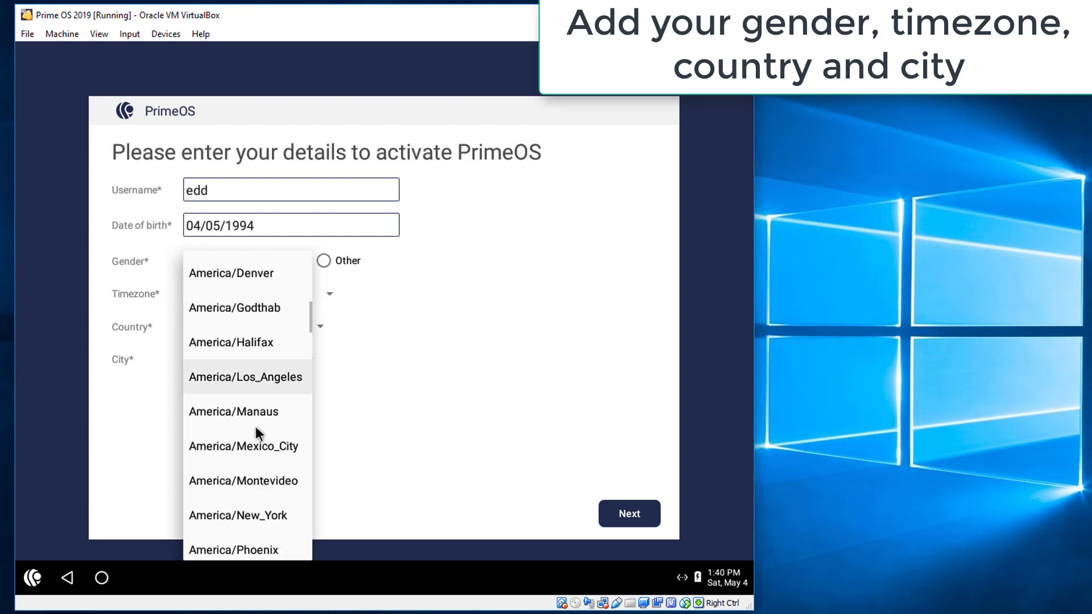
scroll(255, 432, "down", 6)
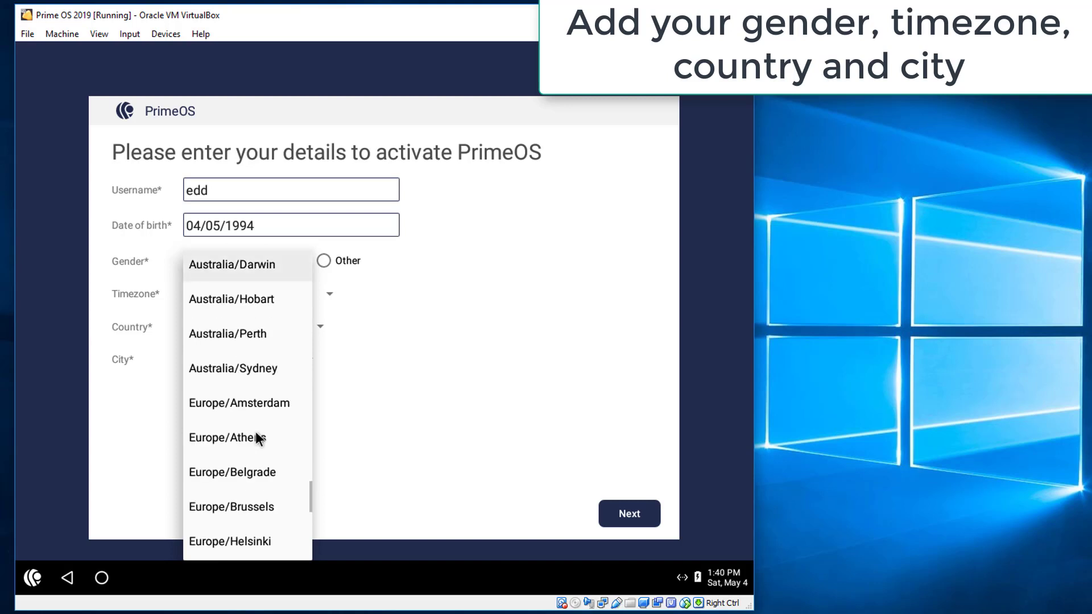
left_click(255, 471)
Set the country to Albania and the city to TIRANA in the activation form
left_click(279, 327)
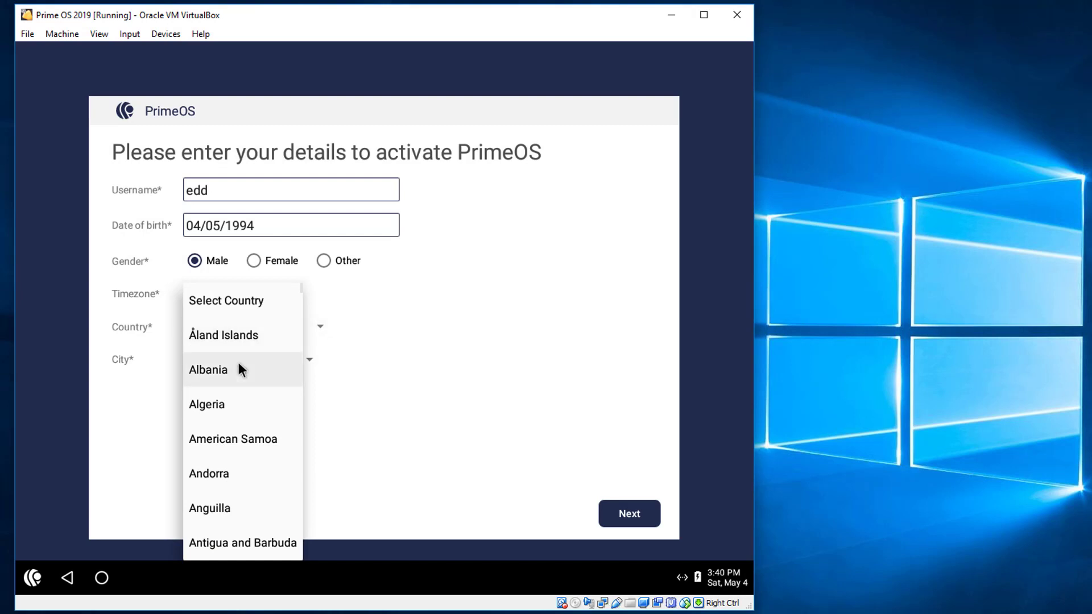
left_click(238, 363)
left_click(237, 363)
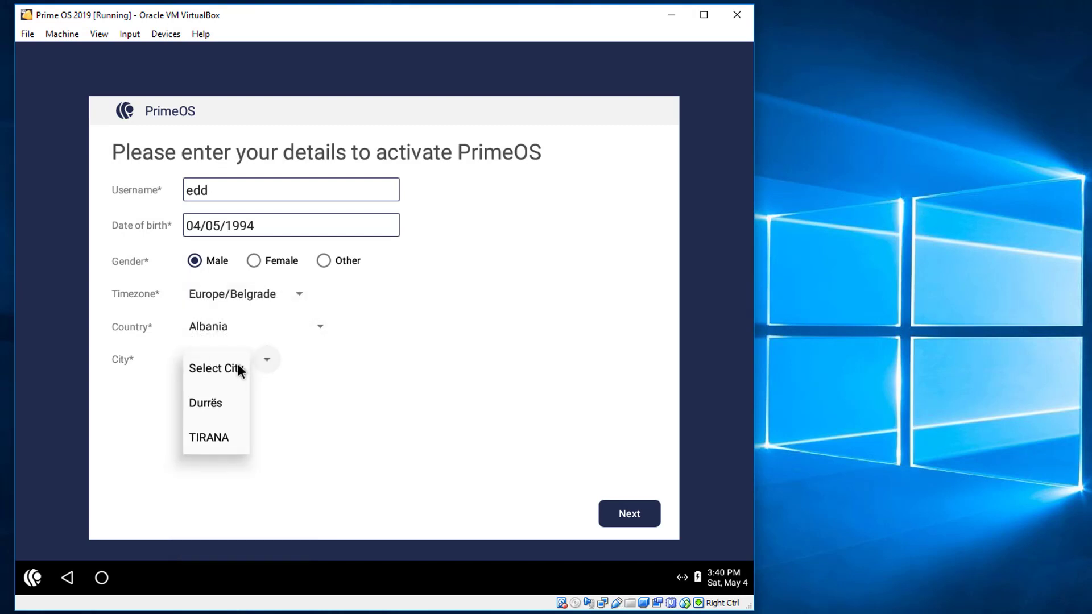
left_click(220, 439)
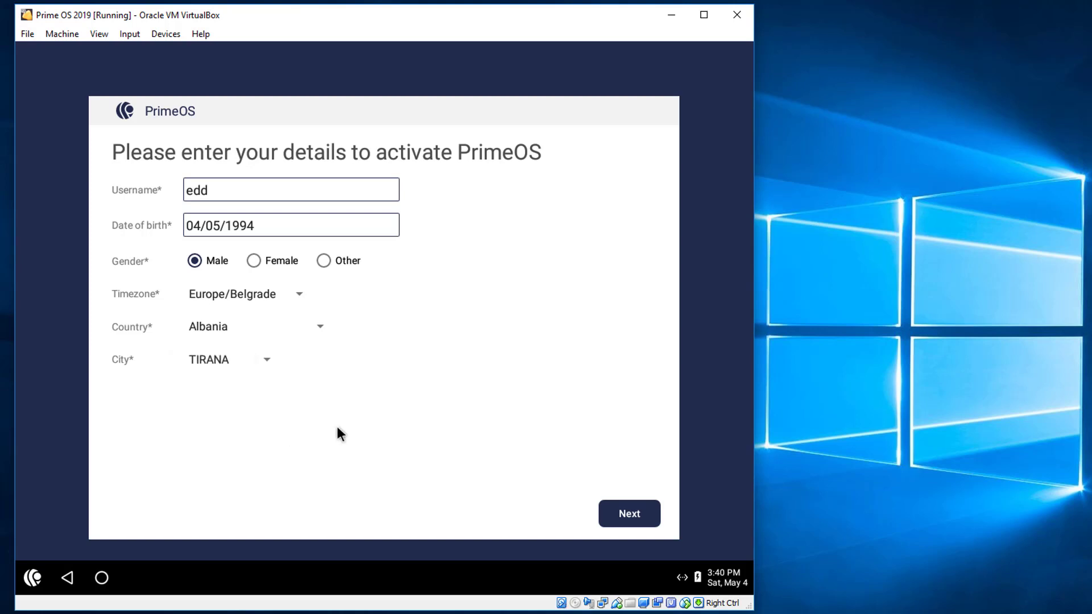
Submit the activation details and accept the PrimeOS licence agreement to reach the desktop
left_click(608, 512)
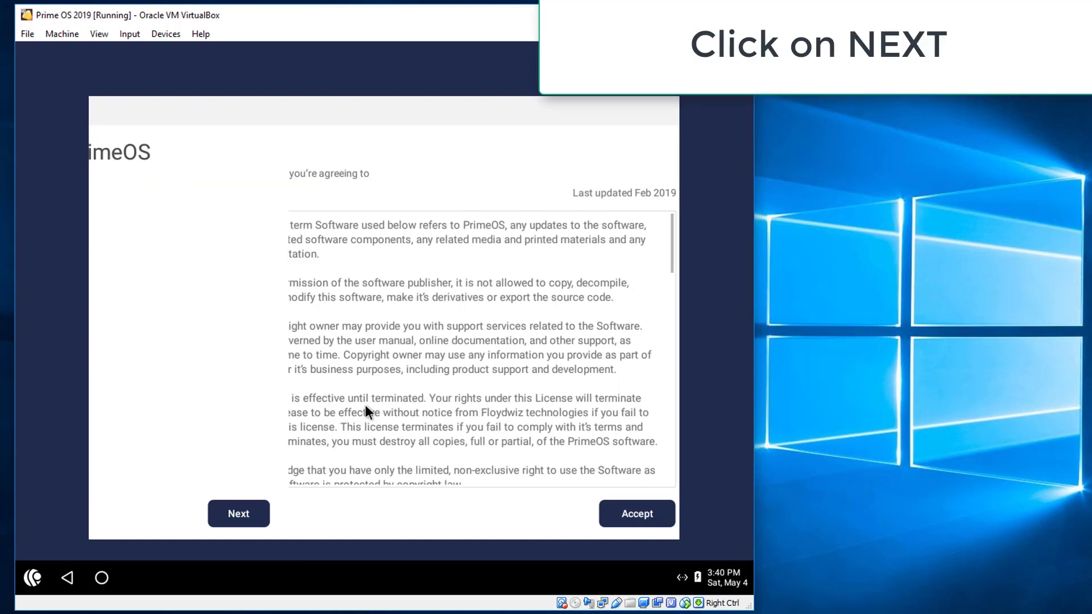
left_click(616, 513)
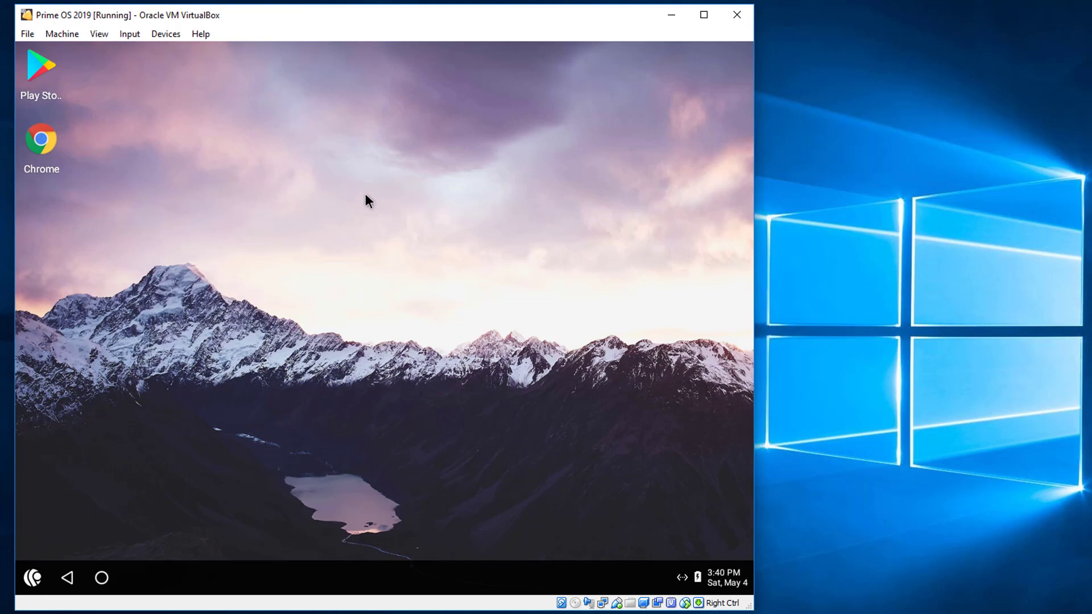
Open the PrimeOS Settings app and review the device, version and kernel information under About device
key("super")
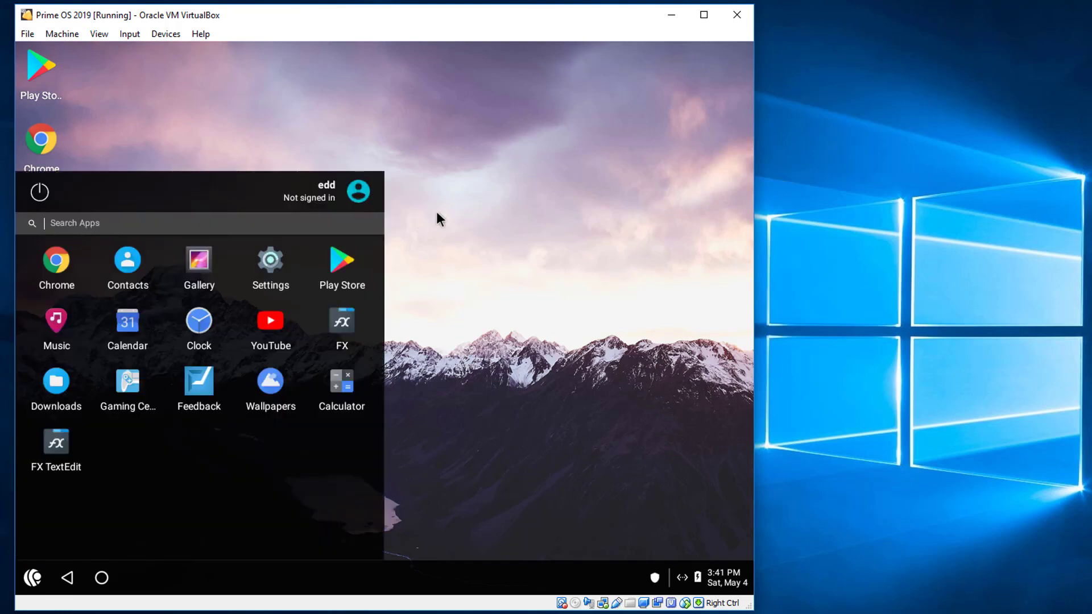
left_click(276, 252)
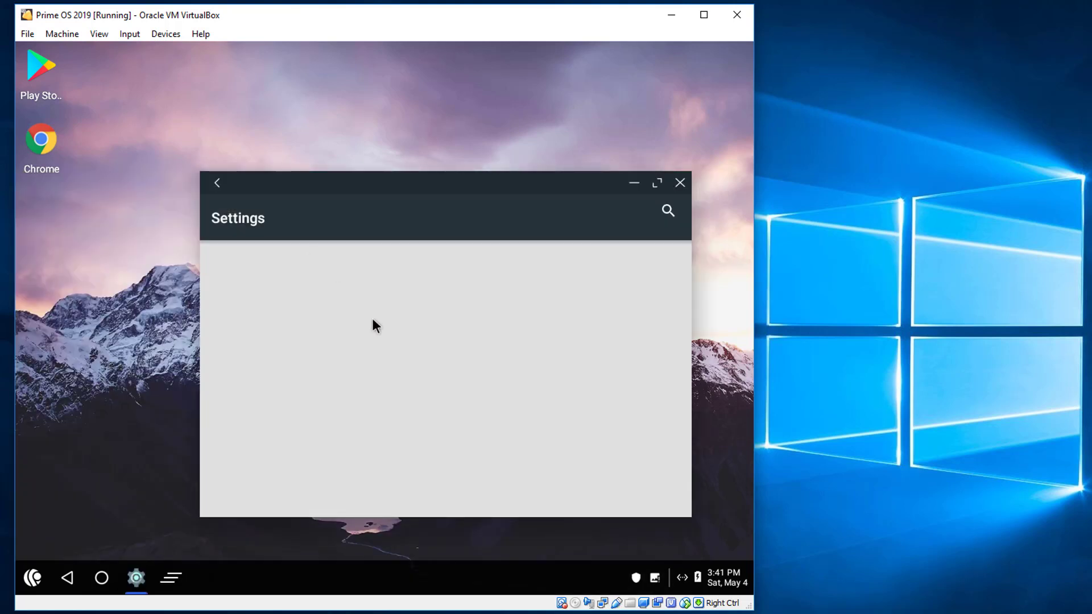
scroll(371, 321, "down", 10)
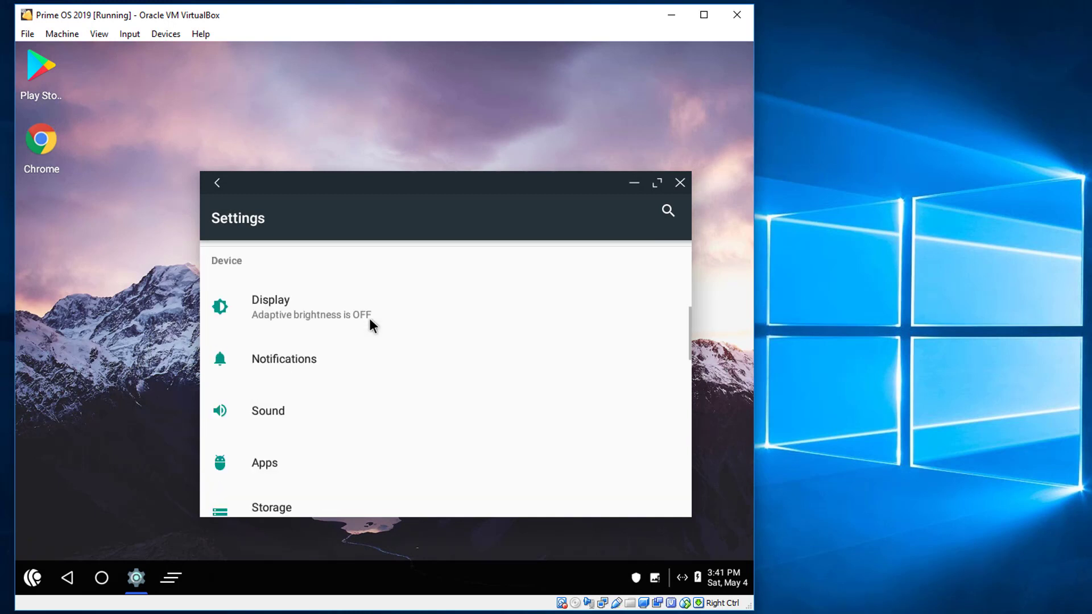
scroll(370, 325, "down", 10)
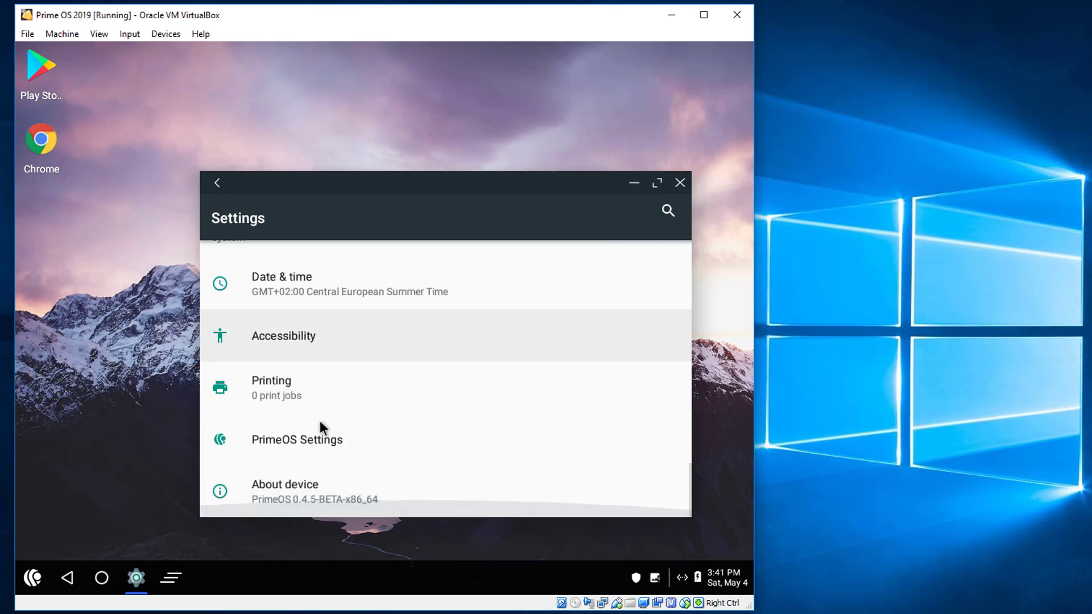
left_click(285, 493)
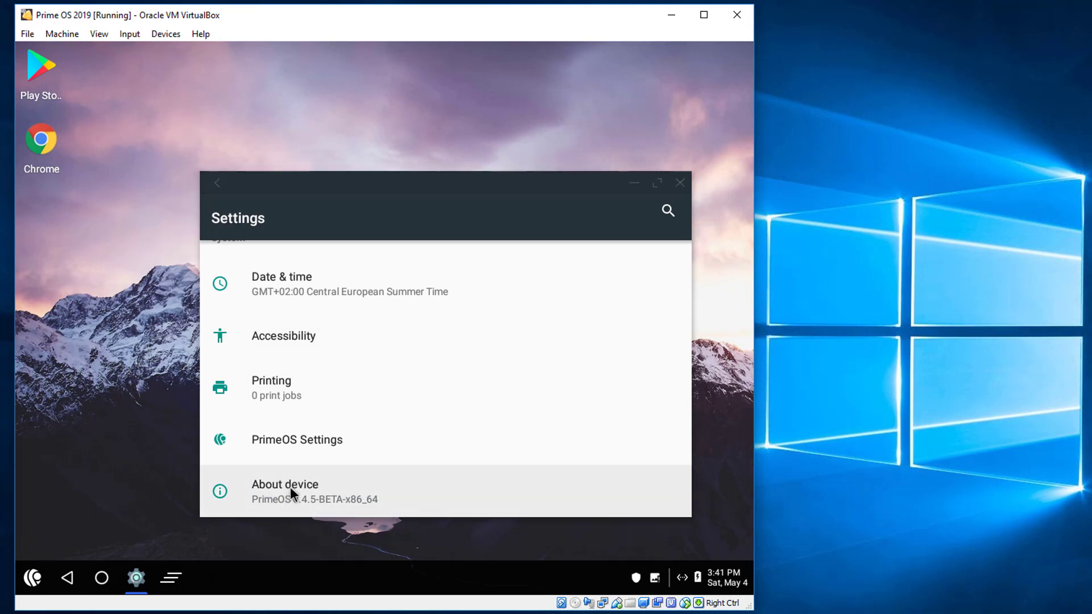
scroll(341, 398, "down", 1)
scroll(343, 395, "down", 5)
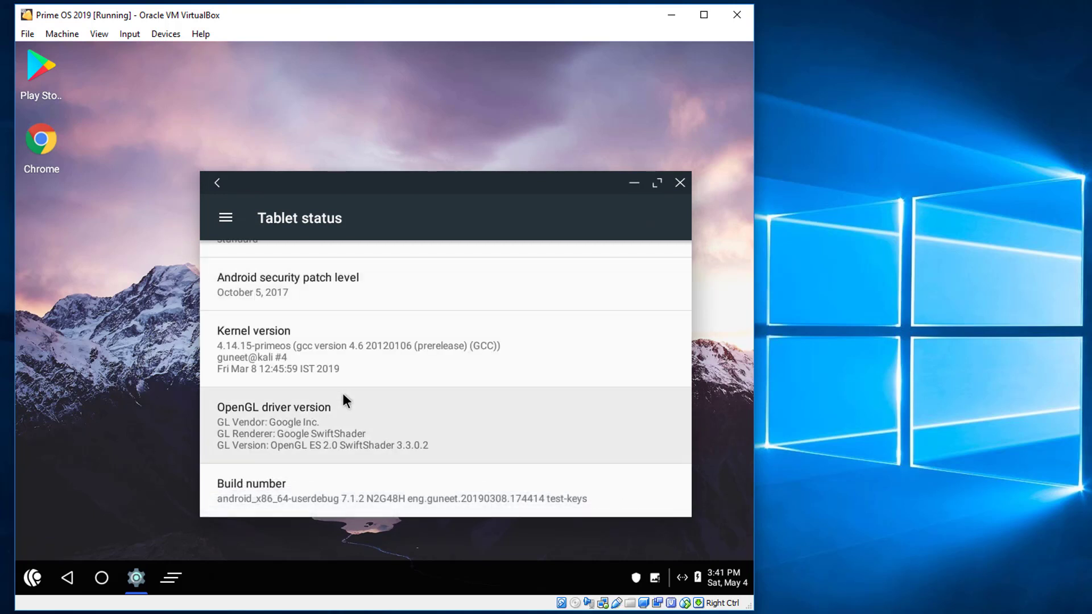
scroll(343, 395, "up", 3)
scroll(342, 394, "up", 2)
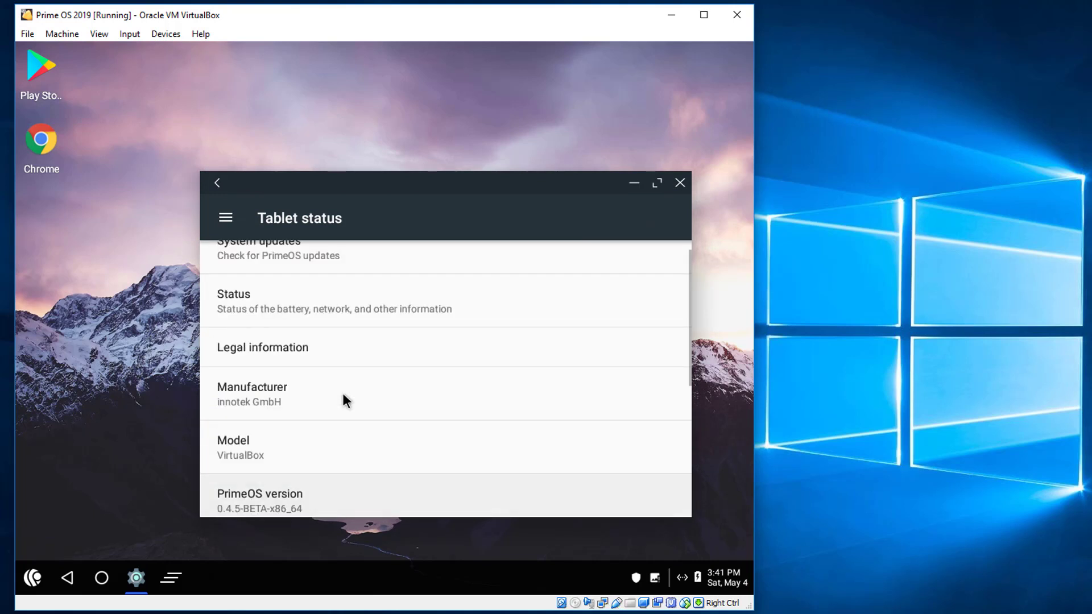
View the System updates page for PrimeOS and close the Settings window
left_click(356, 268)
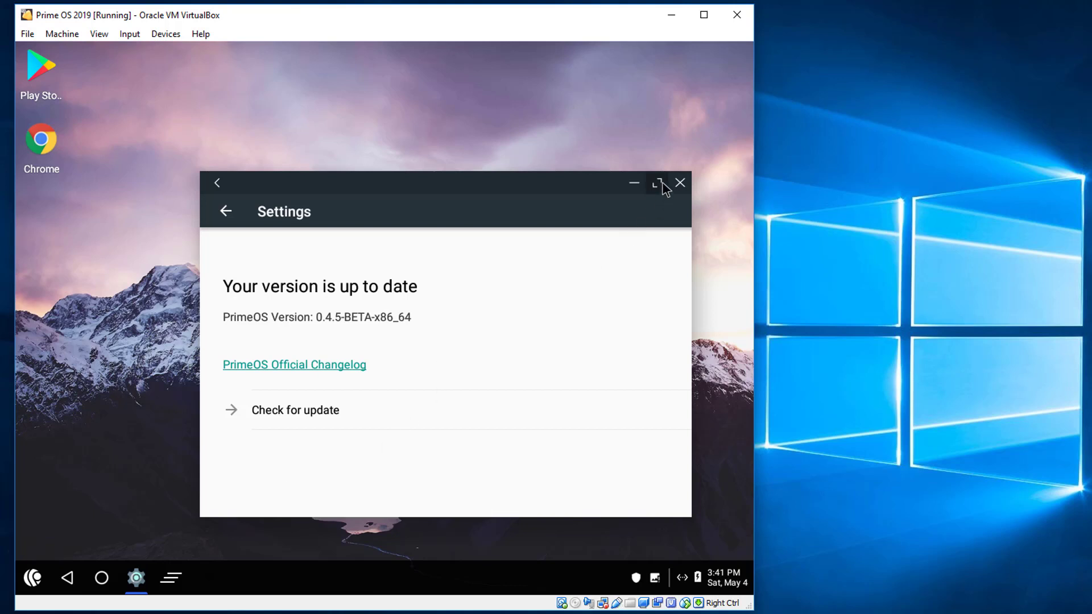
left_click(685, 182)
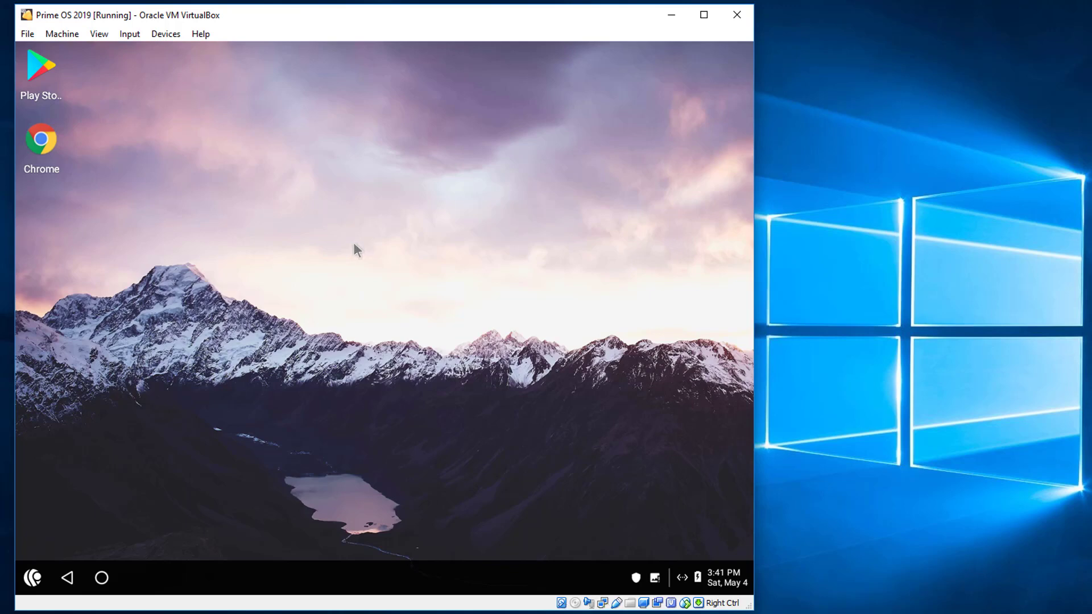
left_click(943, 319)
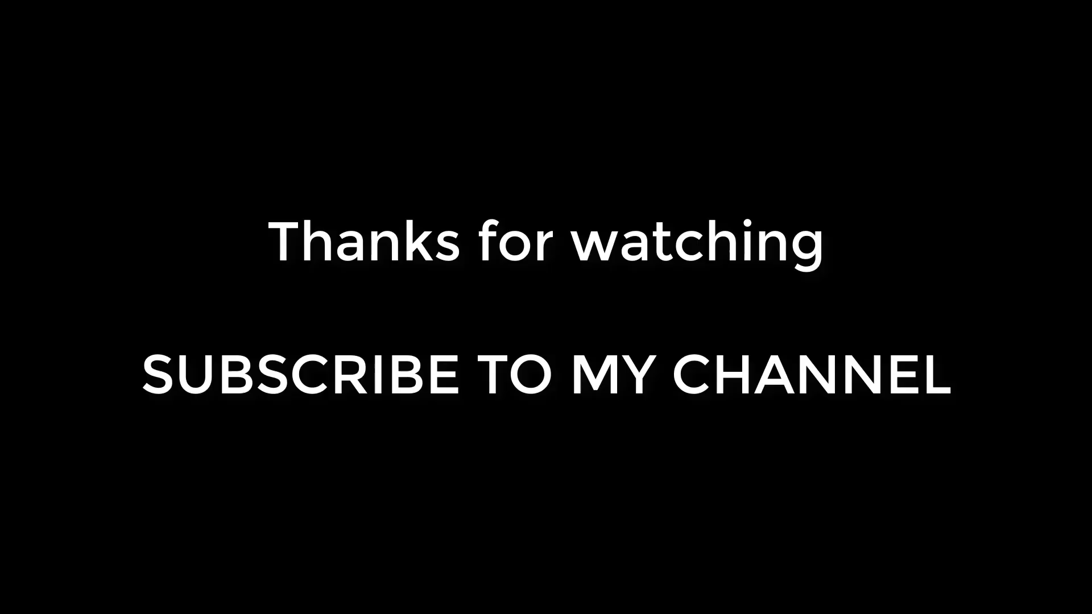